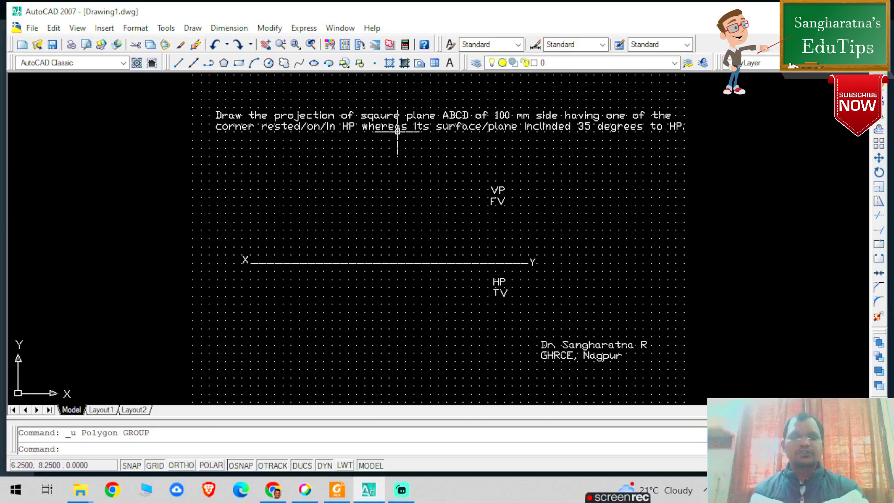
# Draw a four-sided polygon by its edge below the XY line, starting at 4,2 with edge length 1 at 45 degrees
pyautogui.click(223, 63)
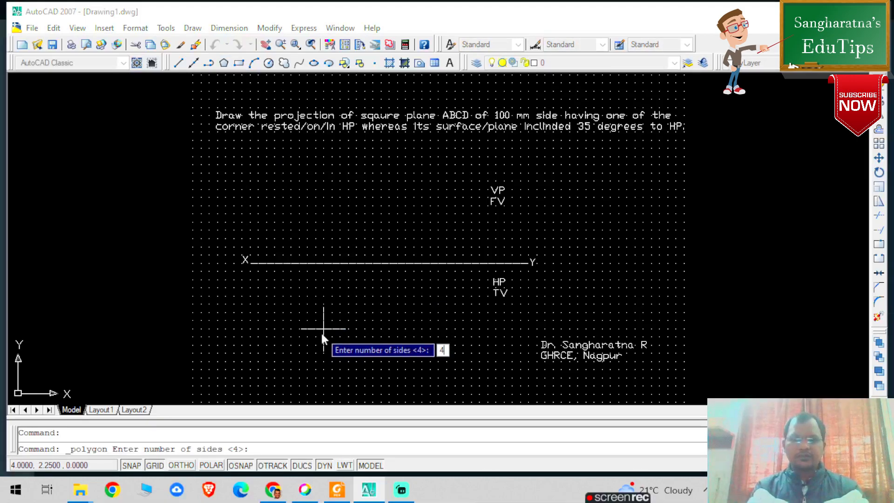
pyautogui.press('Return')
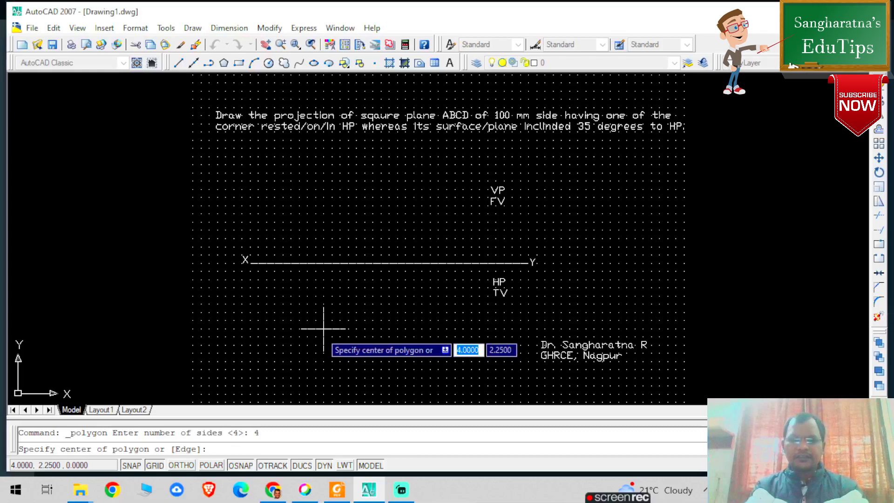
pyautogui.press('Down')
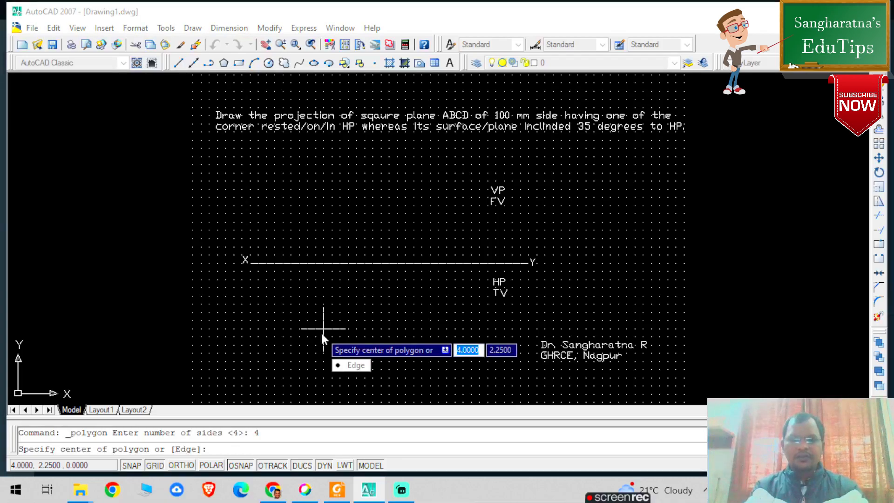
pyautogui.press('Return')
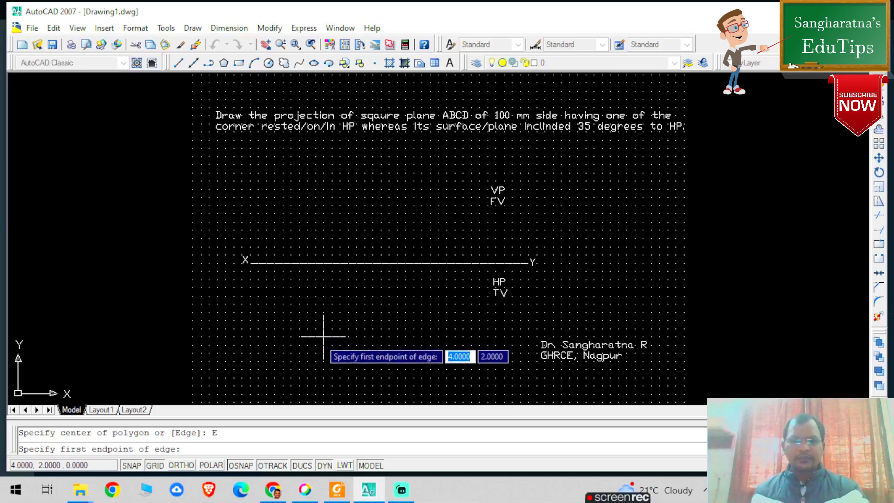
pyautogui.click(324, 336)
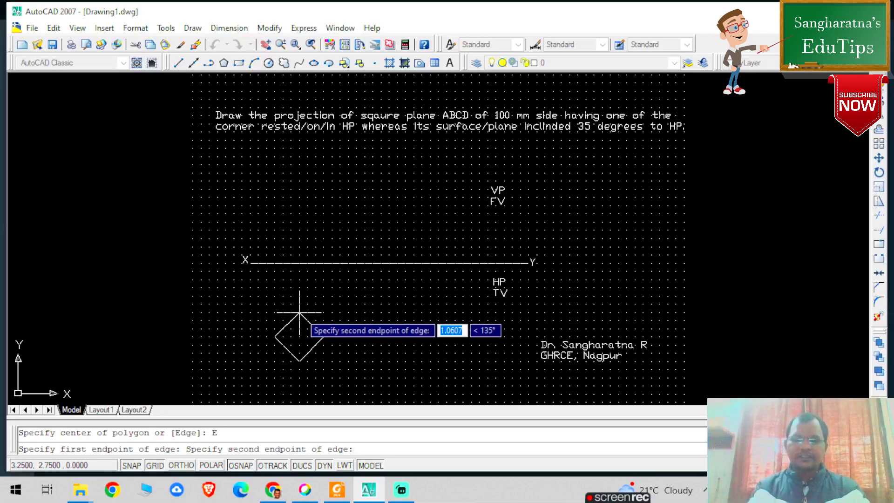
pyautogui.write('1')
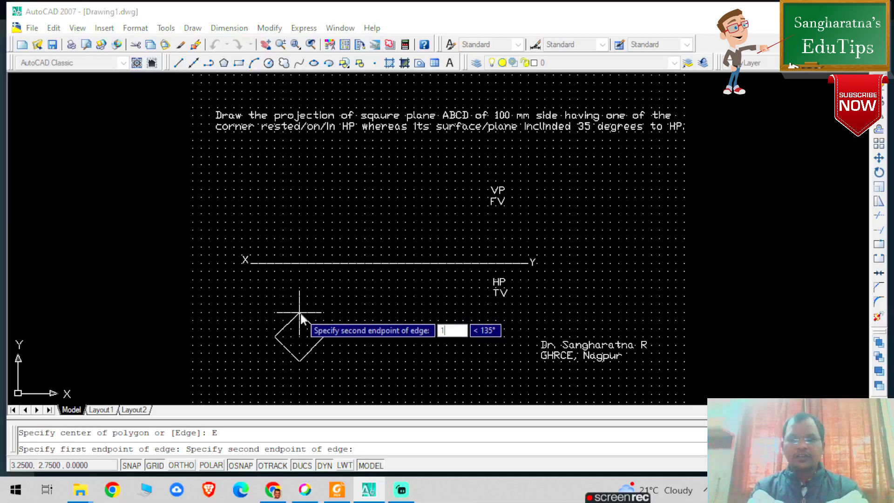
pyautogui.press('Tab')
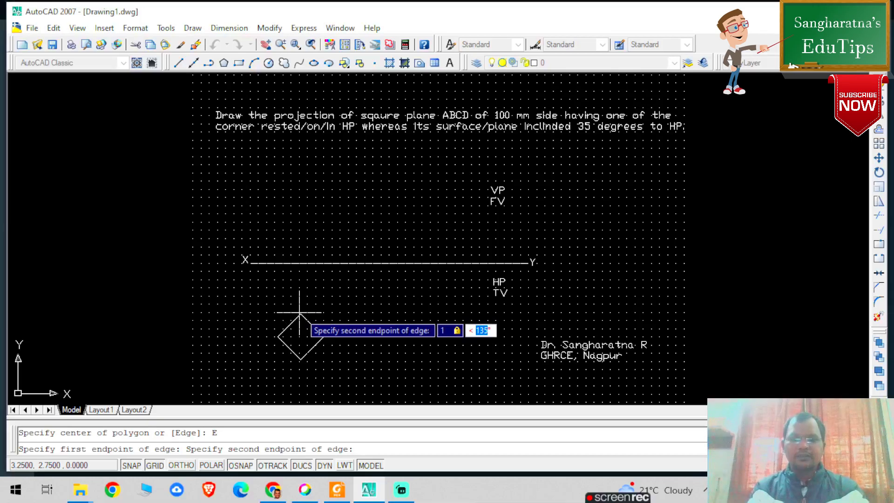
pyautogui.write('45')
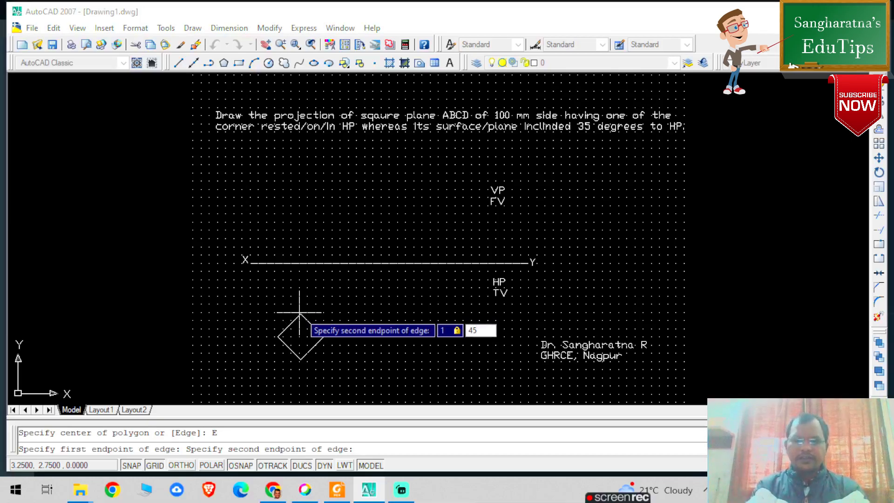
pyautogui.press('Return')
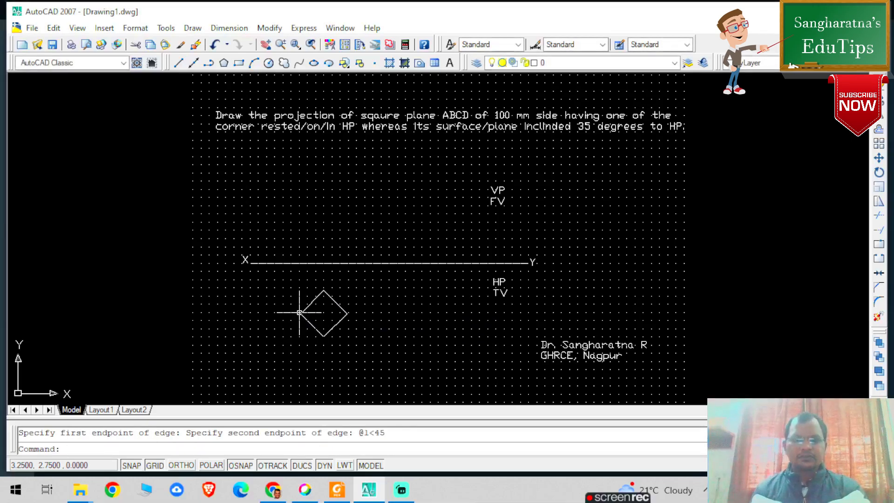
pyautogui.press('Escape')
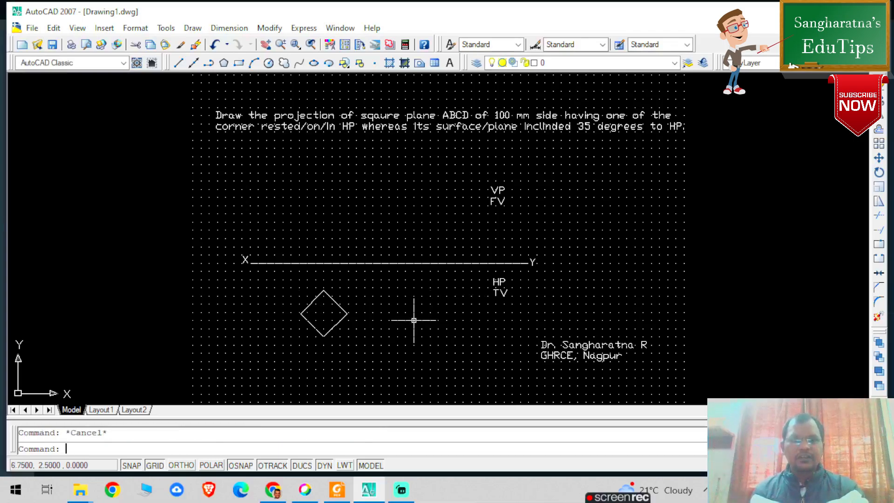
pyautogui.scroll(2, 348, 295)
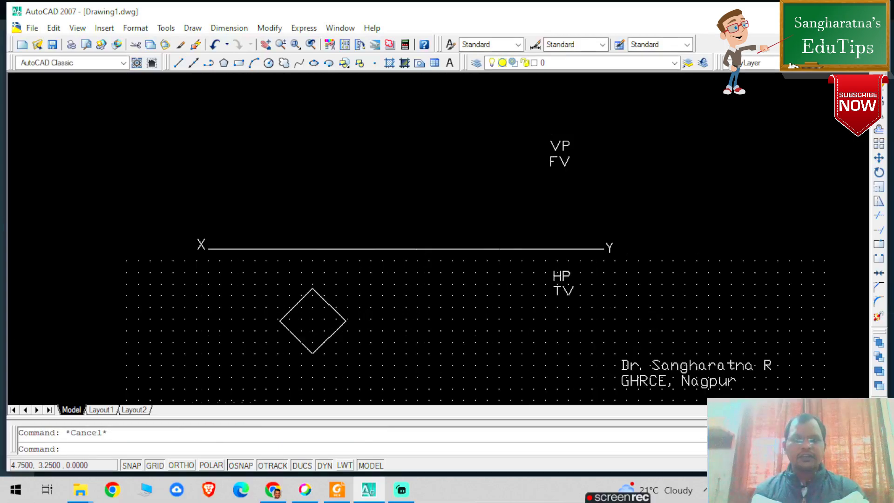
pyautogui.click(235, 27)
pyautogui.click(238, 75)
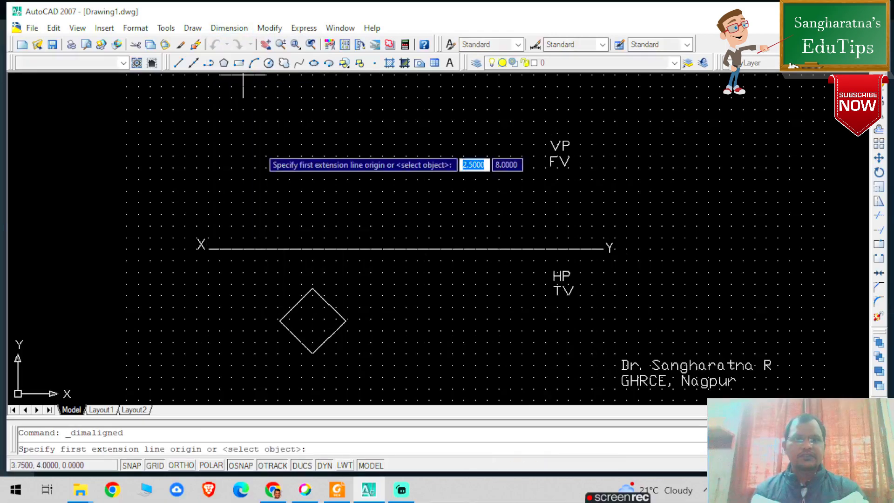
pyautogui.click(313, 352)
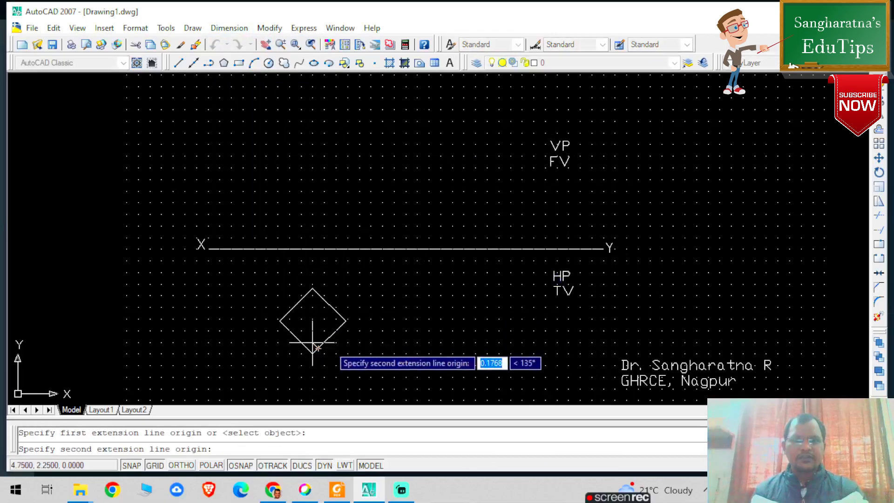
pyautogui.press('Escape')
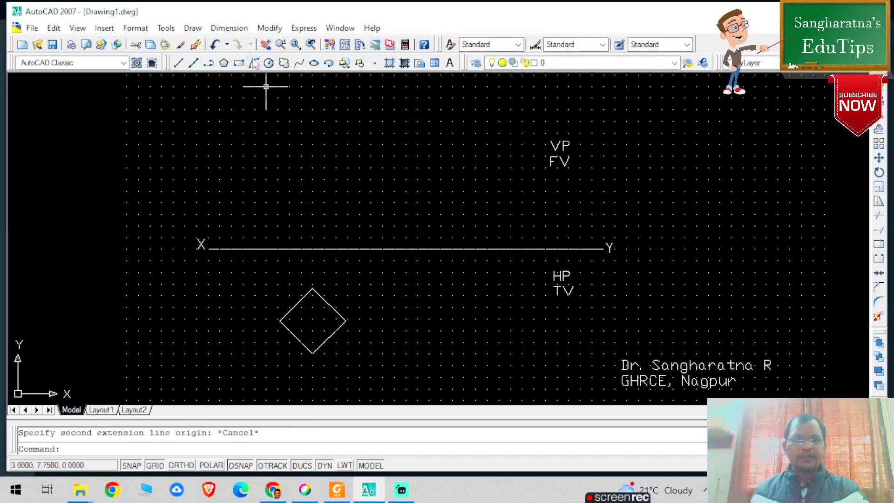
# Add an aligned dimension to the square's lower-right side, placed outside the square
pyautogui.click(229, 28)
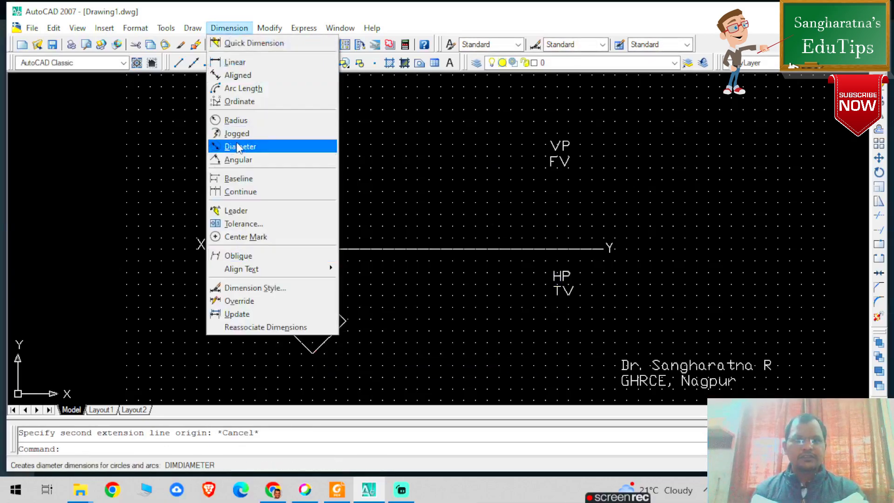
pyautogui.click(235, 75)
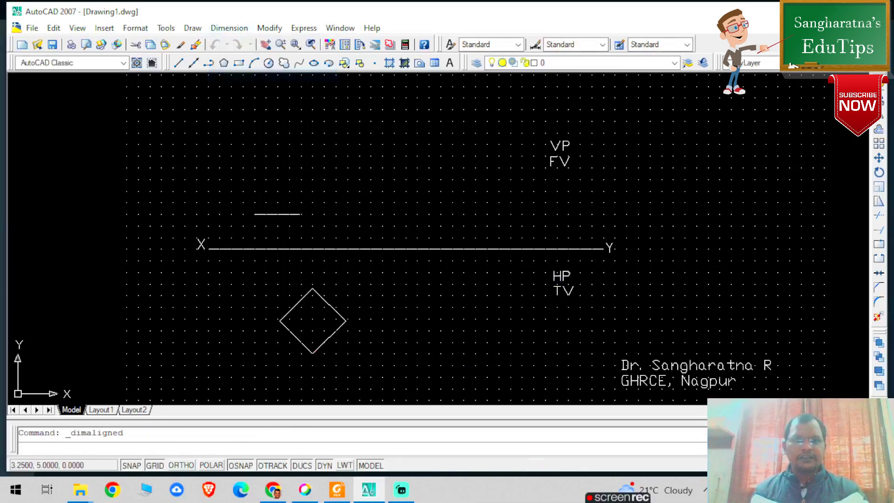
pyautogui.click(312, 353)
pyautogui.click(345, 320)
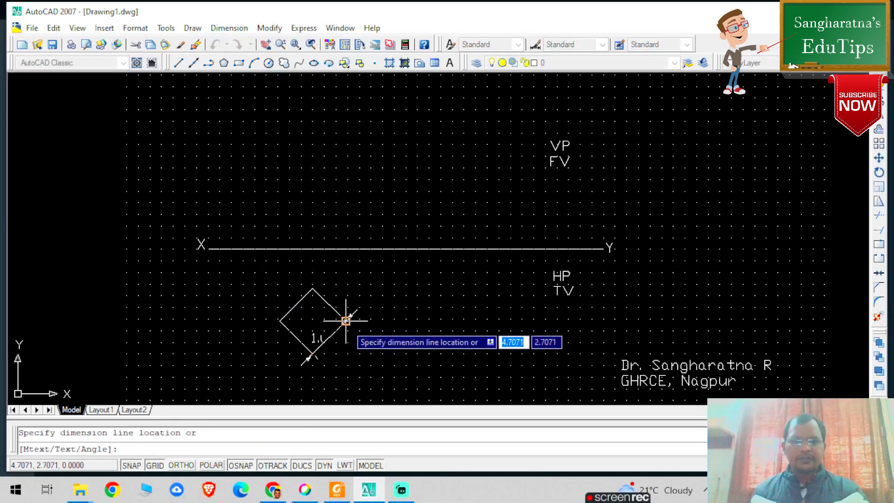
pyautogui.click(359, 358)
# Add an aligned dimension to the square's lower-left side, placed outside the square
pyautogui.click(235, 29)
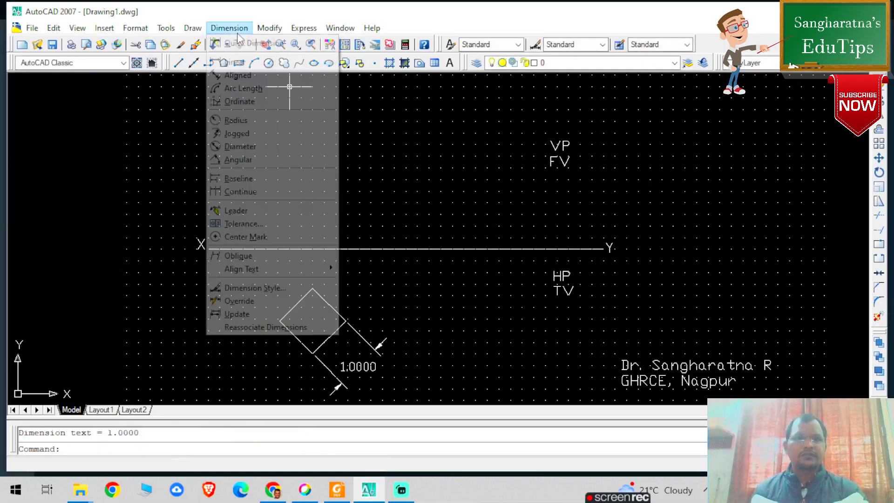
pyautogui.click(235, 75)
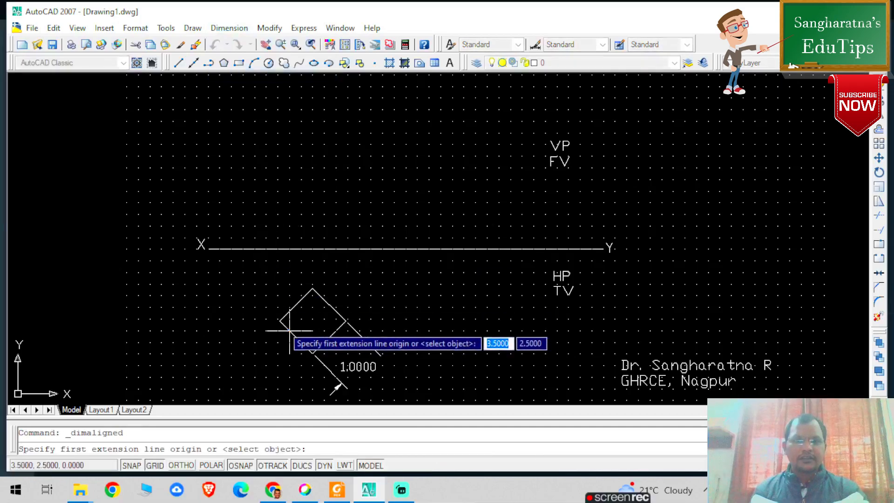
pyautogui.click(279, 320)
pyautogui.click(313, 353)
pyautogui.click(289, 377)
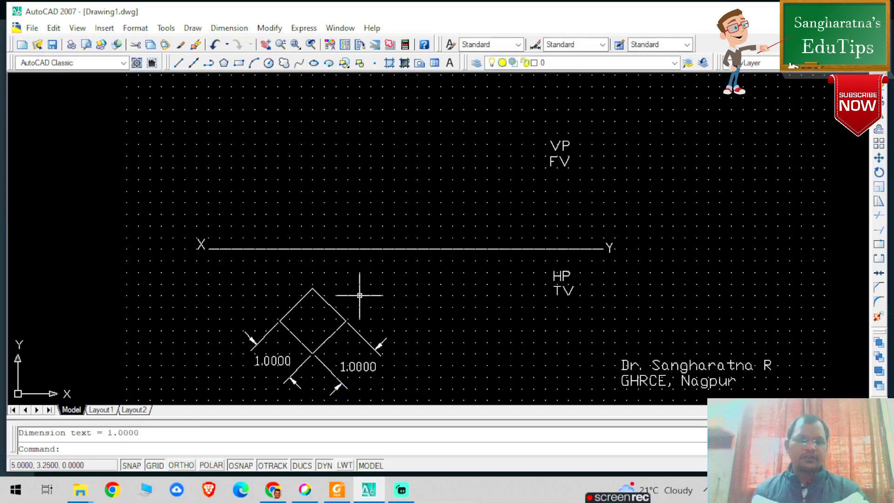
pyautogui.press('Escape')
# Change the colour of both aligned dimensions to cyan
pyautogui.click(277, 354)
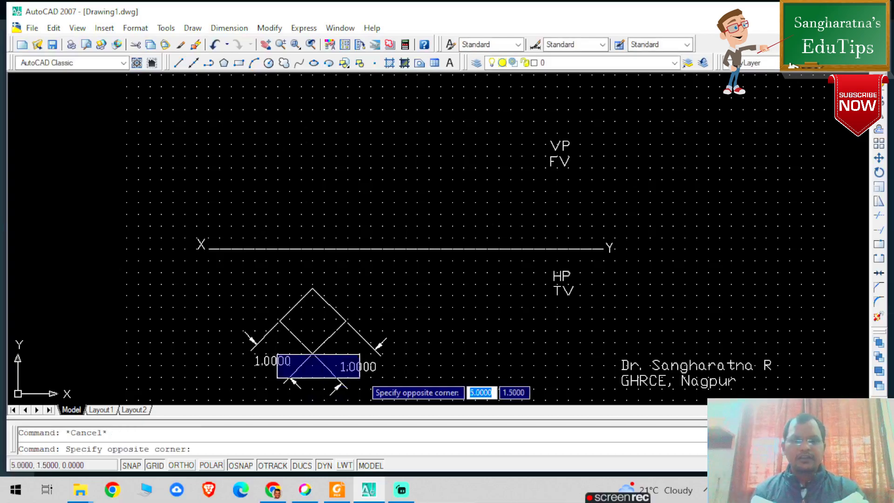
pyautogui.click(361, 379)
pyautogui.click(311, 363)
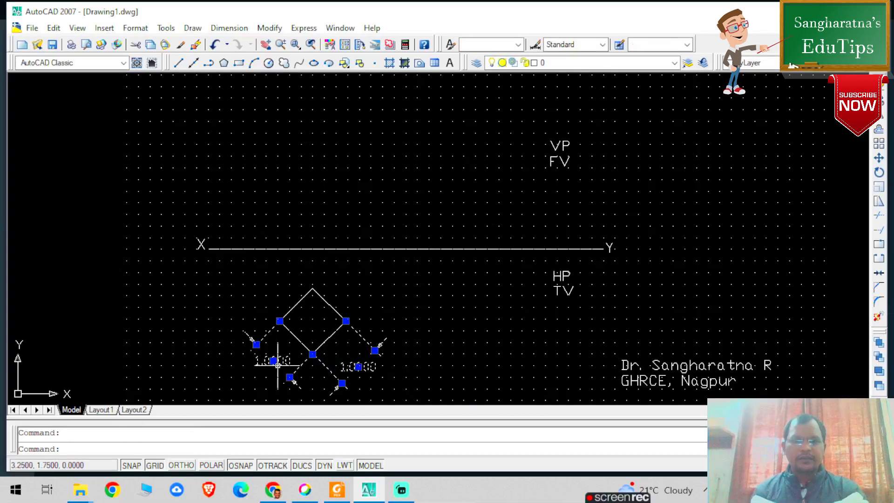
pyautogui.click(741, 65)
pyautogui.click(750, 126)
pyautogui.click(465, 171)
pyautogui.press('Escape')
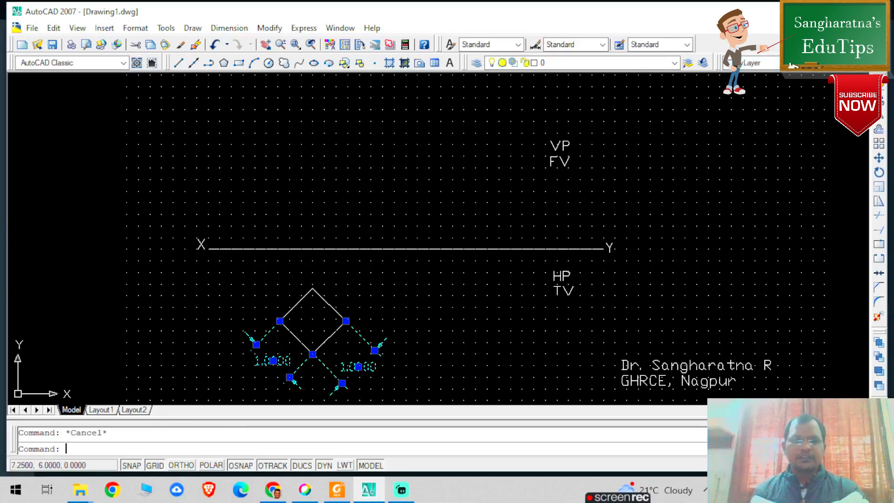
# Label the square's corners a, b, c and d anticlockwise from the left corner, using single-line text (dtext) with height 0.2 and rotation 0
pyautogui.write('dtext')
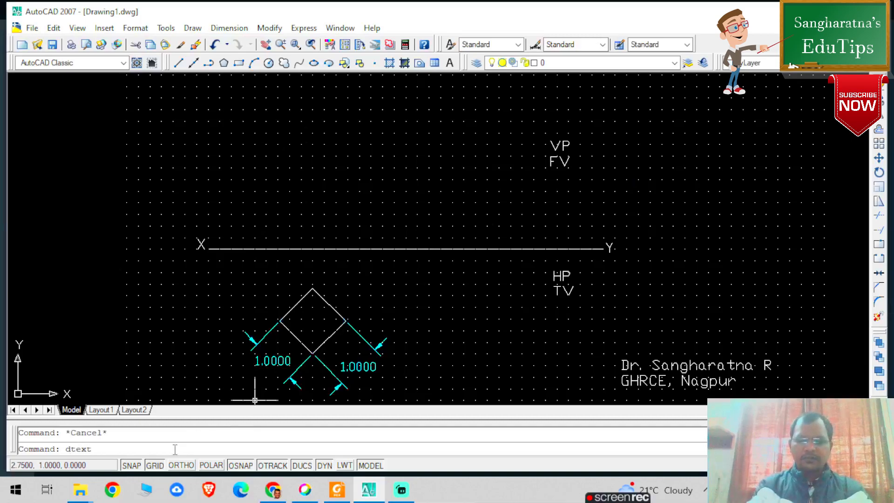
pyautogui.press('Return')
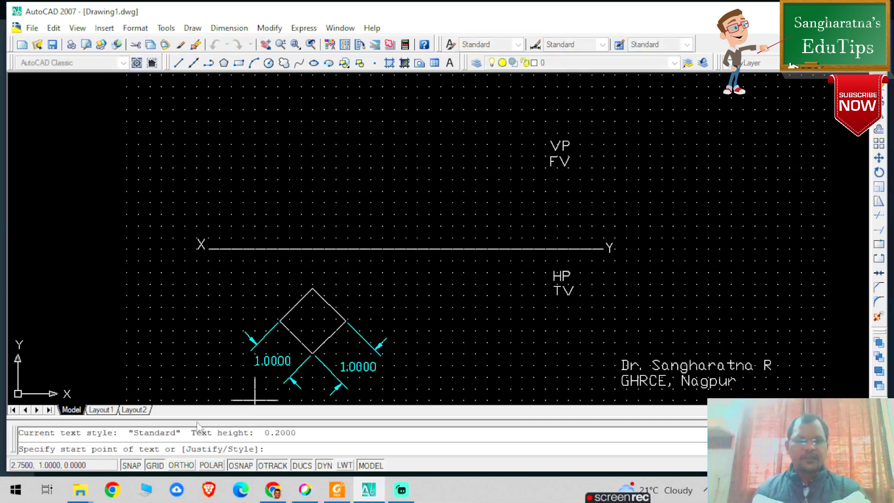
pyautogui.click(173, 388)
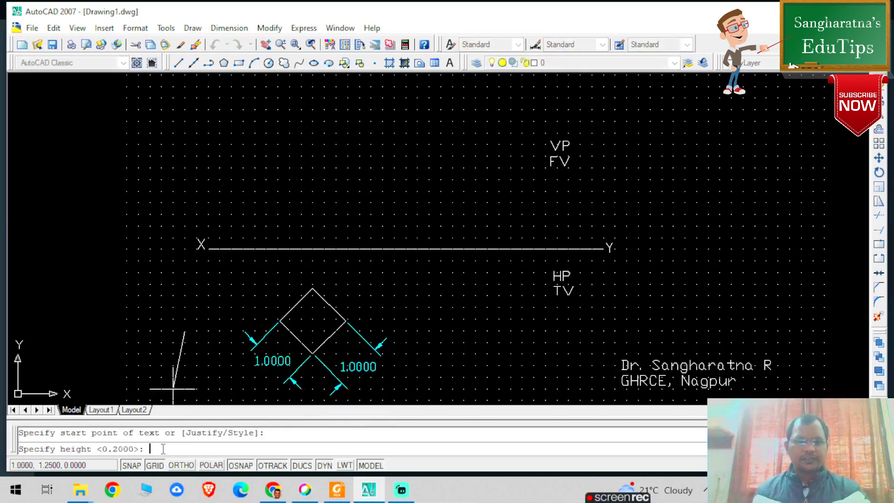
pyautogui.write('0.2')
pyautogui.press('Return')
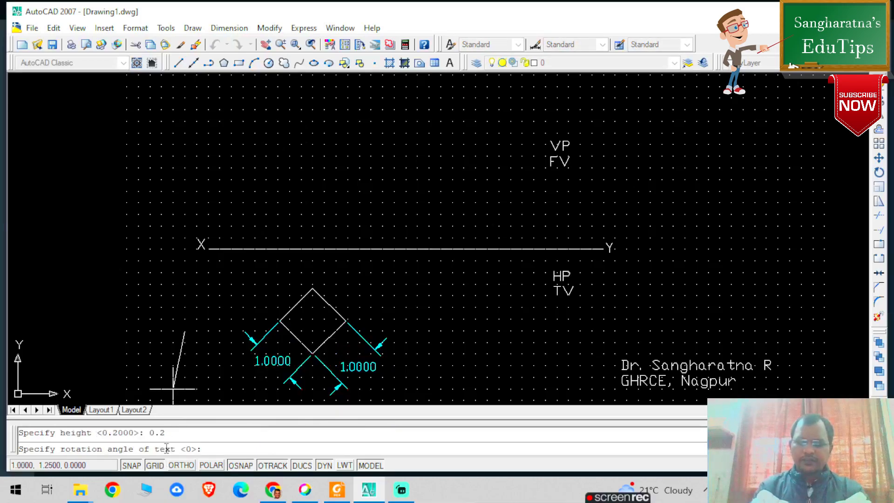
pyautogui.write('0')
pyautogui.press('Return')
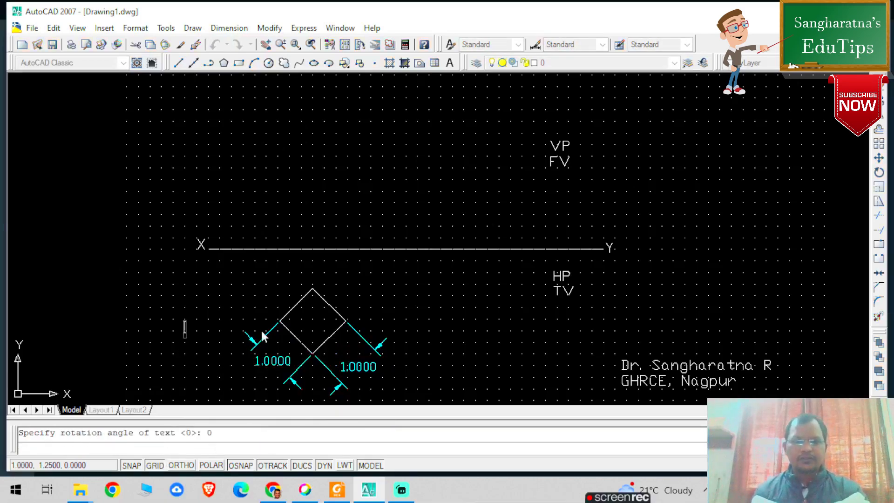
pyautogui.write('a')
pyautogui.click(309, 365)
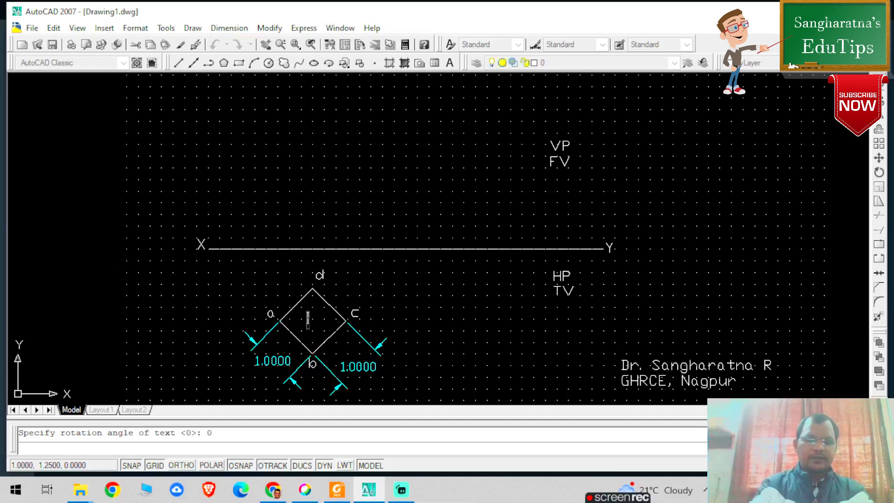
# Add the text TS inside the square and finish the text command
pyautogui.write('TS')
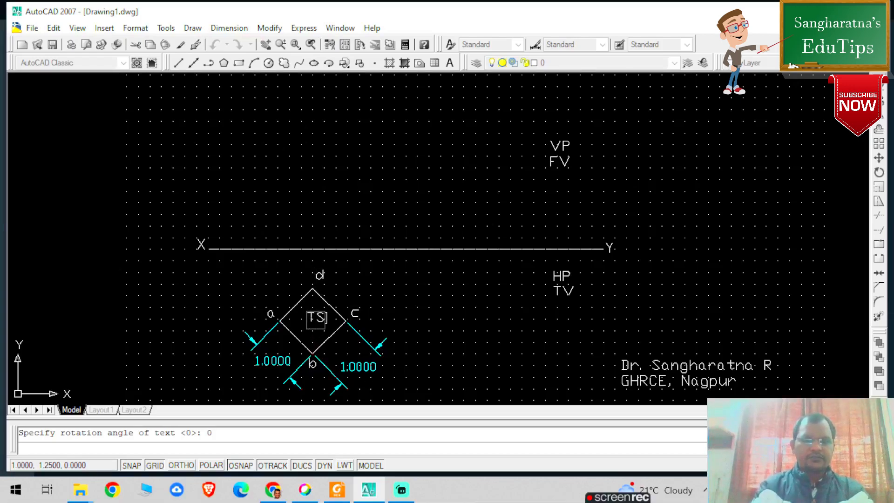
pyautogui.click(413, 312)
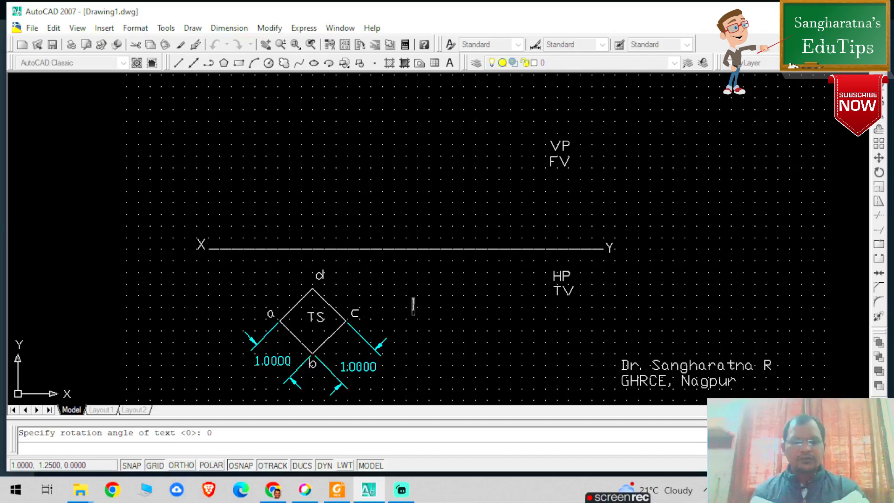
pyautogui.press('Return')
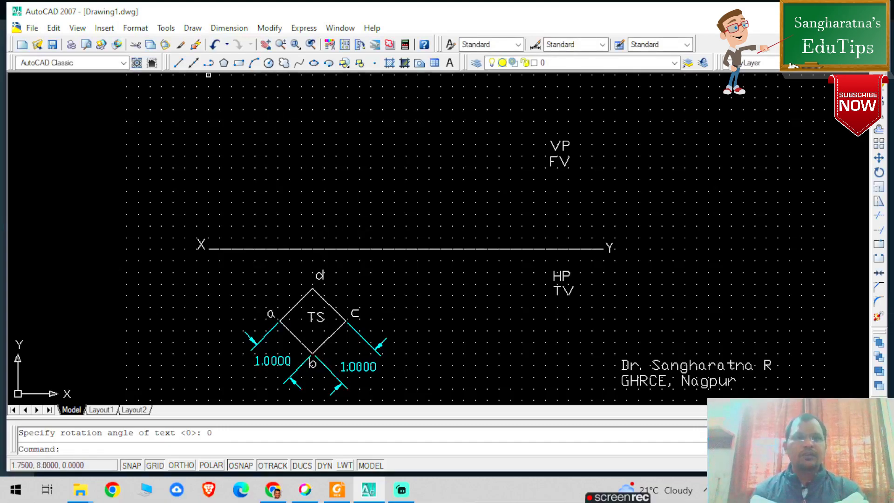
# With Ortho on and Snap off, draw a vertical projector line from corner a up to the XY line
pyautogui.scroll(-2, 336, 192)
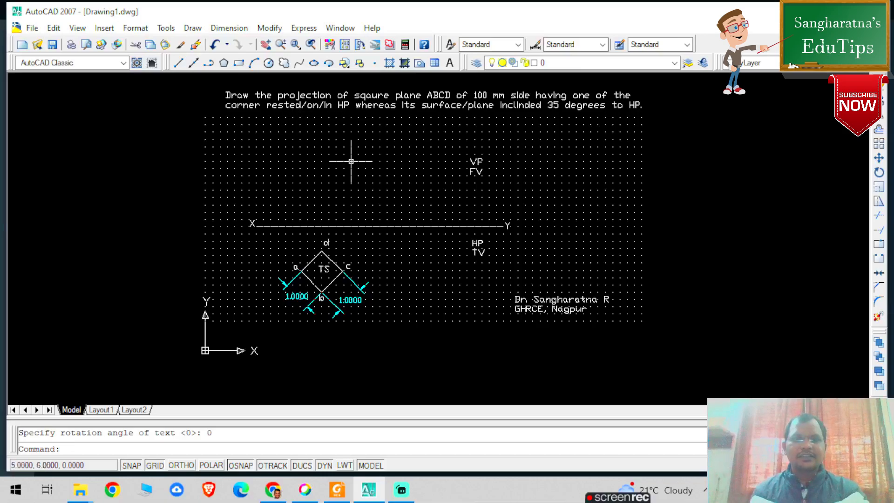
pyautogui.scroll(3, 353, 231)
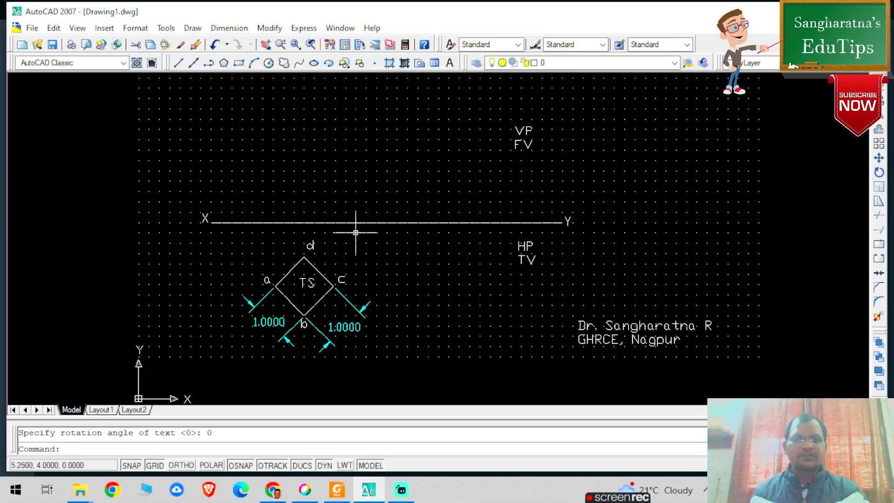
pyautogui.click(178, 63)
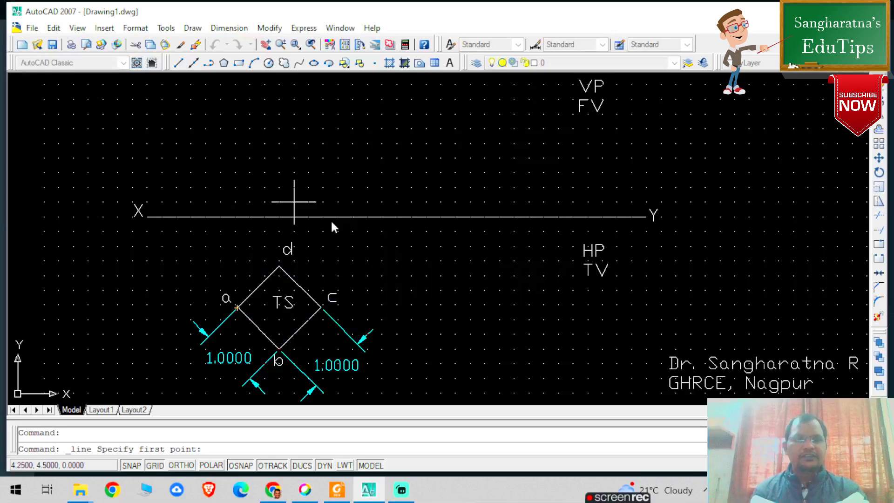
pyautogui.scroll(-3, 330, 202)
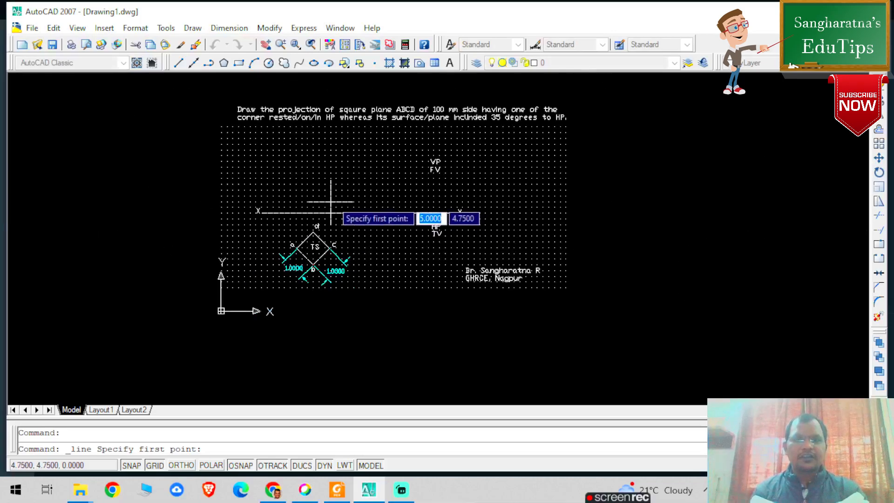
pyautogui.scroll(2, 363, 258)
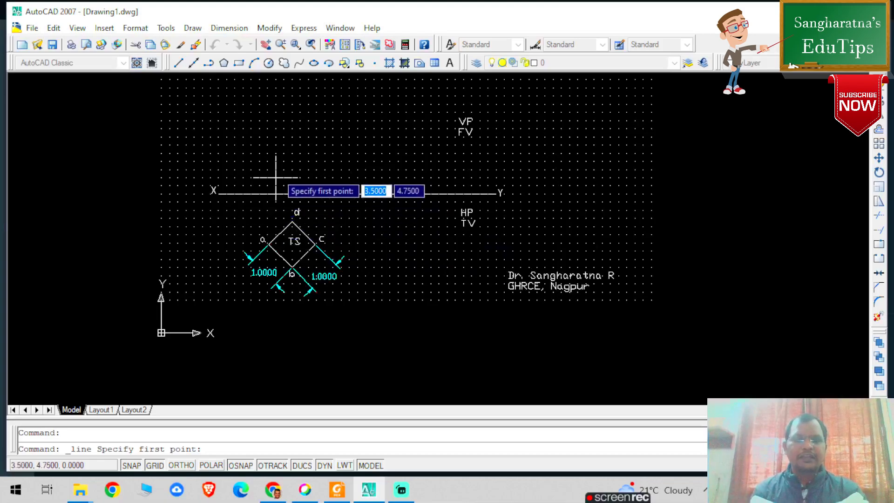
pyautogui.scroll(2, 372, 253)
pyautogui.scroll(2, 241, 203)
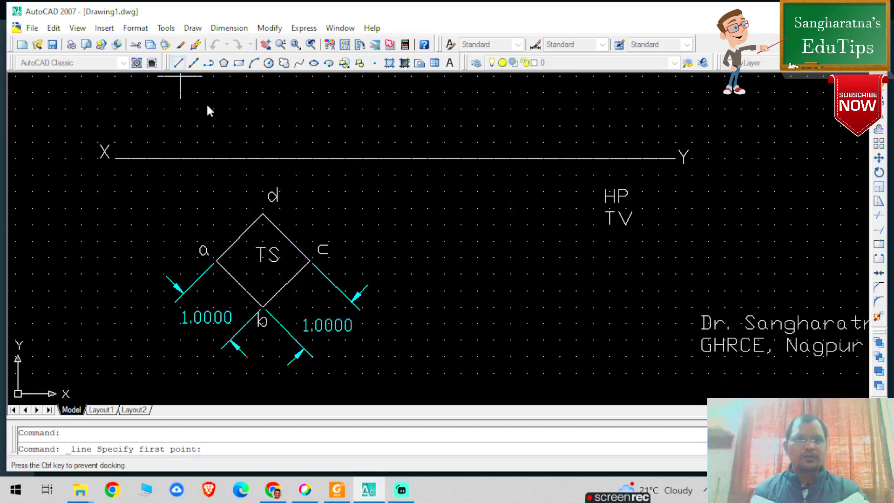
pyautogui.click(182, 465)
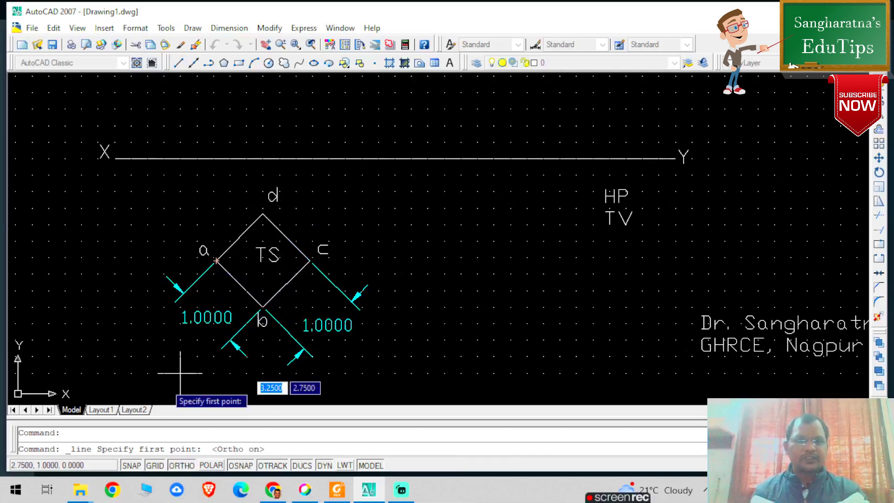
pyautogui.press('F9')
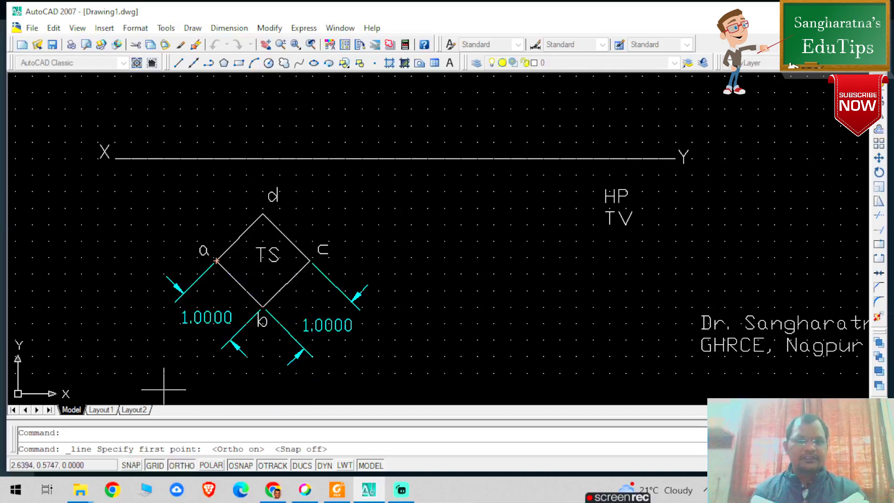
pyautogui.click(215, 259)
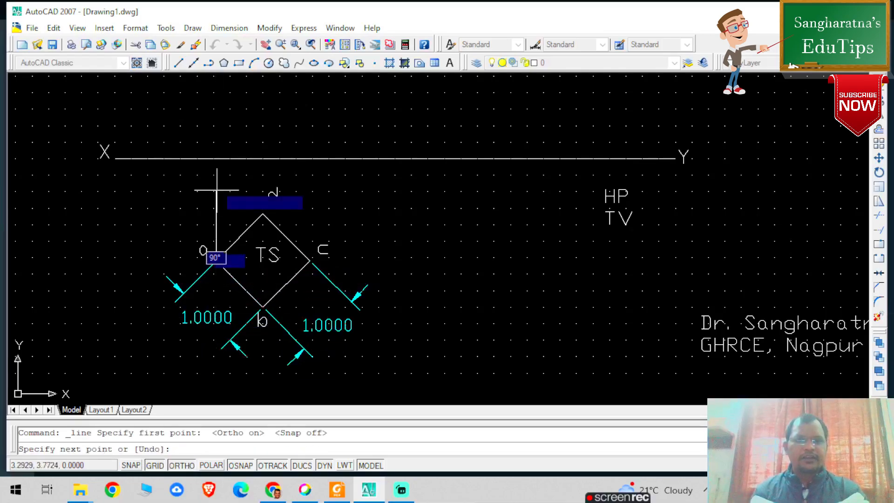
pyautogui.click(215, 159)
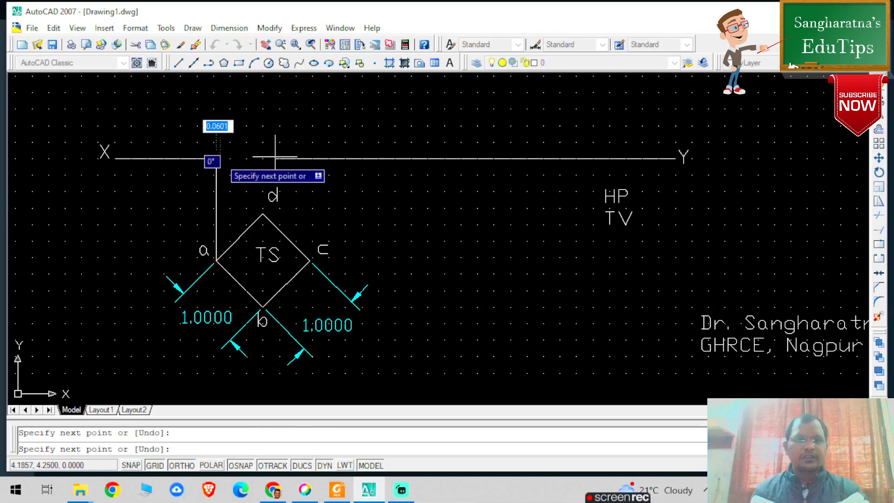
pyautogui.press('Escape')
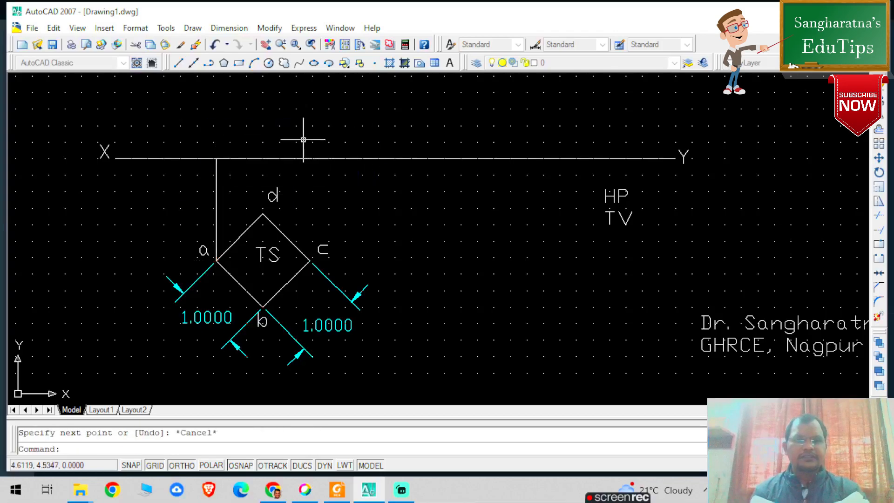
# Try to draw a projector line from corner b to the XY line, and undo it
pyautogui.click(179, 62)
pyautogui.click(267, 304)
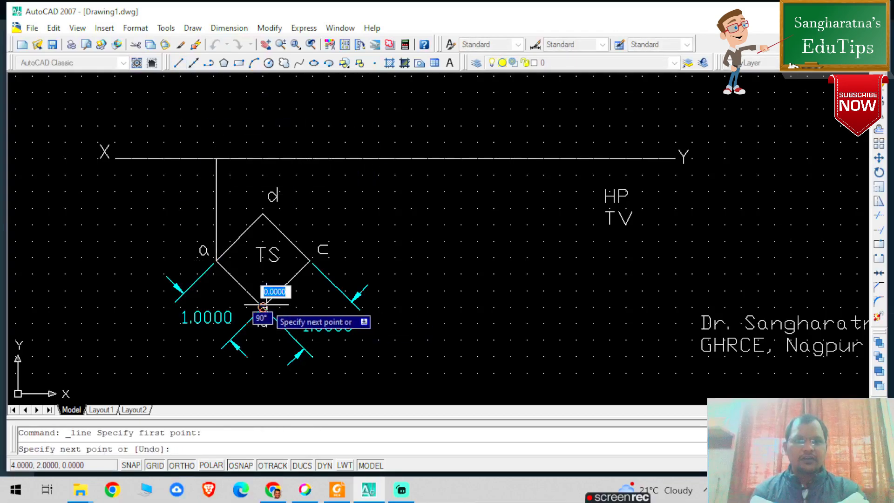
pyautogui.click(274, 158)
pyautogui.press('Escape')
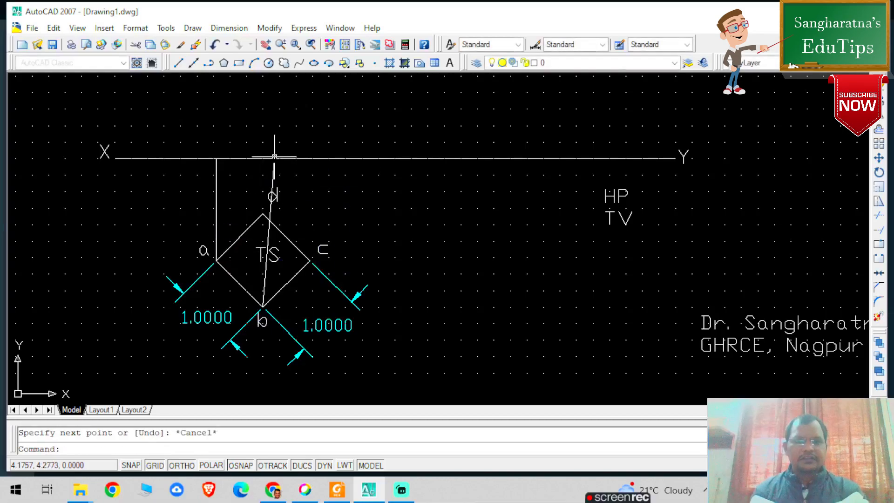
pyautogui.hotkey('ctrl', 'z')
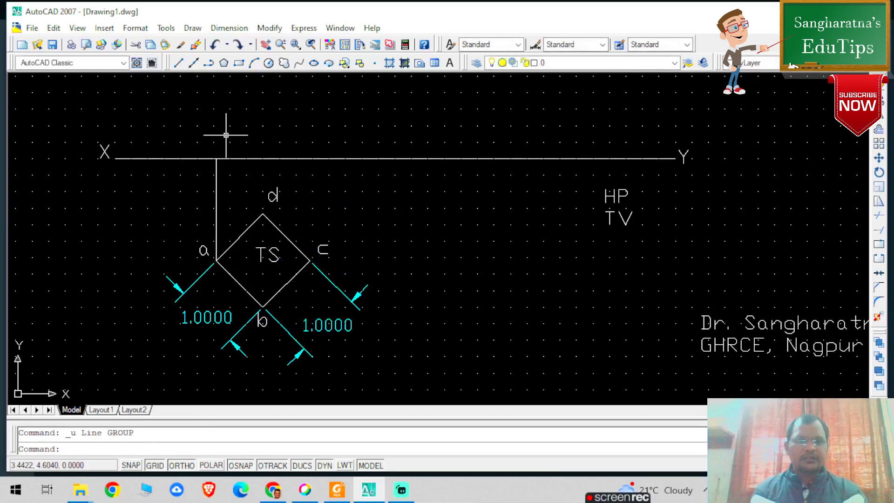
# Draw vertical projector lines from corners b and c up to the XY line
pyautogui.click(179, 62)
pyautogui.click(263, 307)
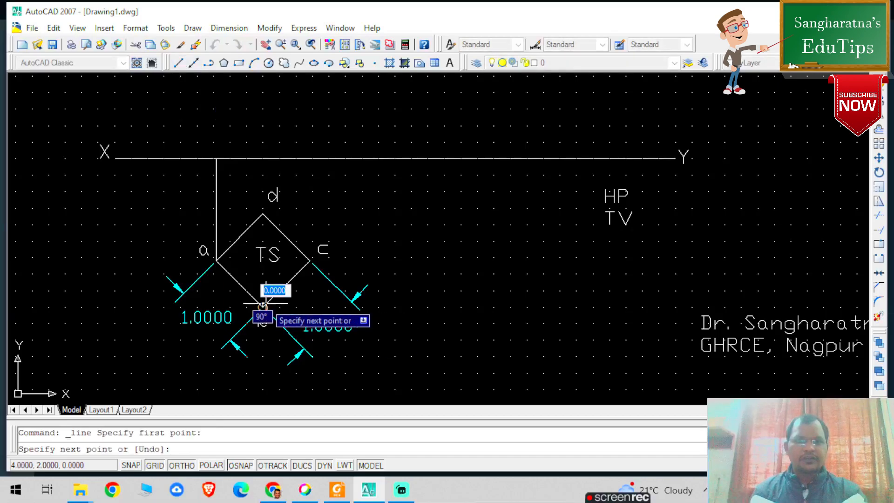
pyautogui.click(262, 159)
pyautogui.press('Escape')
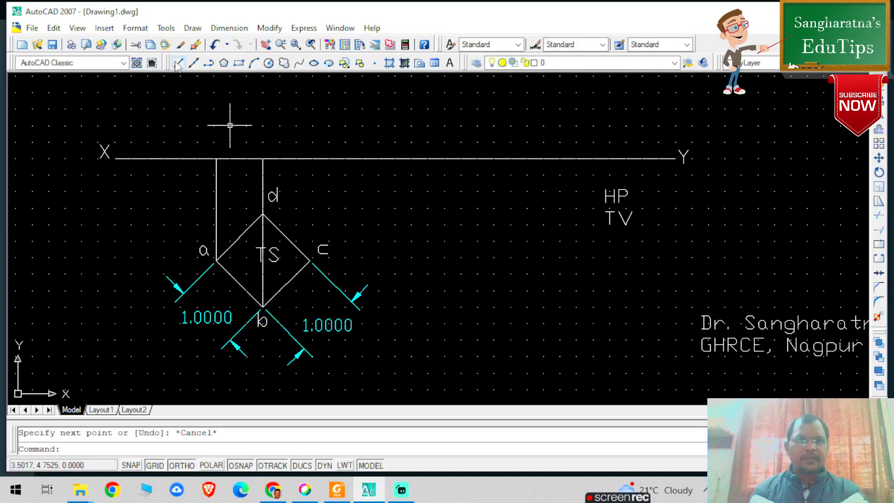
pyautogui.click(178, 63)
pyautogui.click(309, 260)
pyautogui.click(309, 159)
pyautogui.press('Escape')
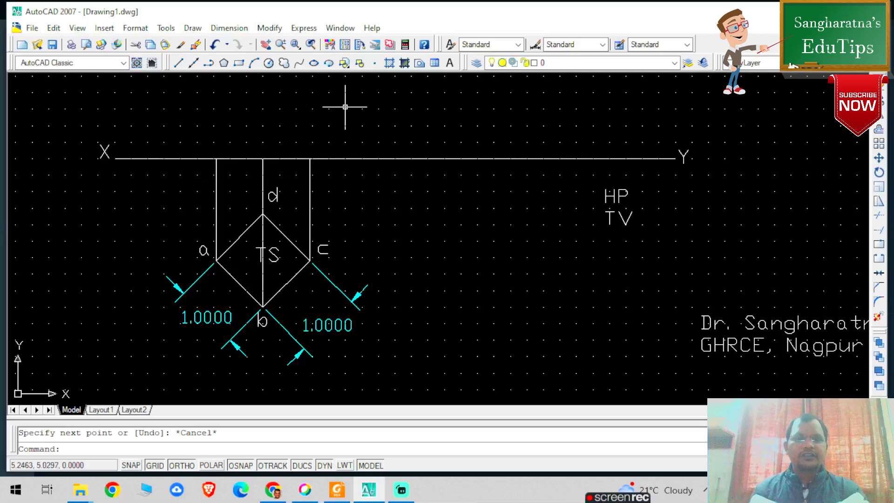
# Change the colour of the three vertical projector lines to cyan and clear the selection
pyautogui.click(215, 196)
pyautogui.click(215, 197)
pyautogui.click(263, 191)
pyautogui.click(313, 186)
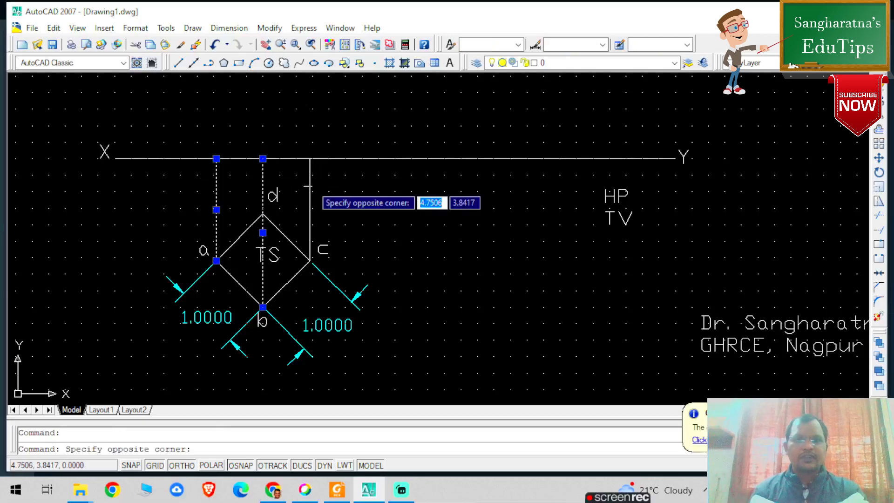
pyautogui.click(309, 185)
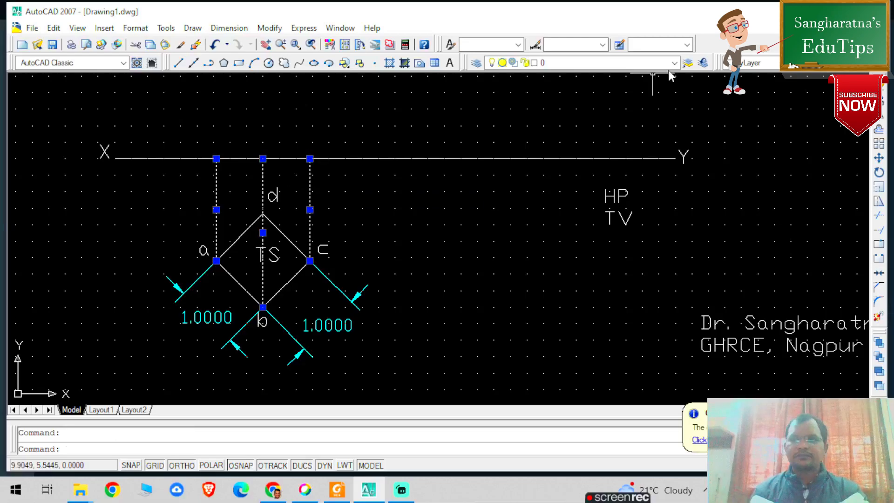
pyautogui.click(749, 62)
pyautogui.click(757, 127)
pyautogui.click(492, 275)
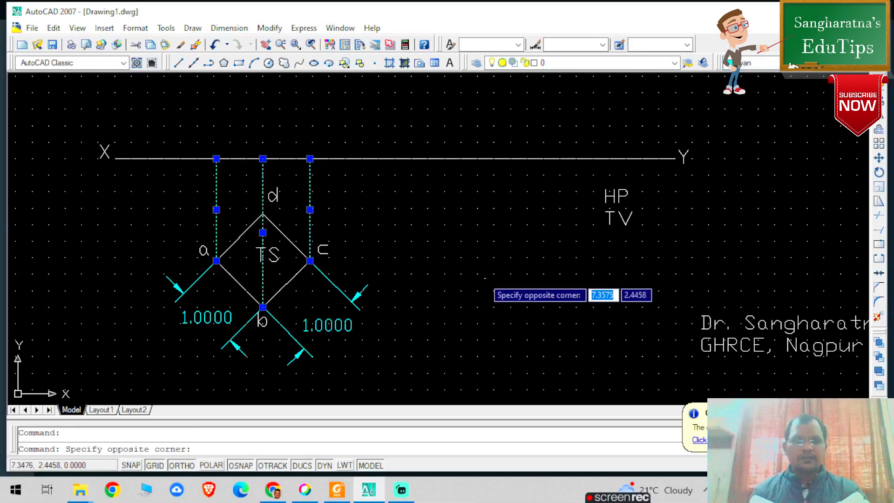
pyautogui.press('Escape')
# Place a point where each of the three projectors meets the XY line
pyautogui.click(374, 62)
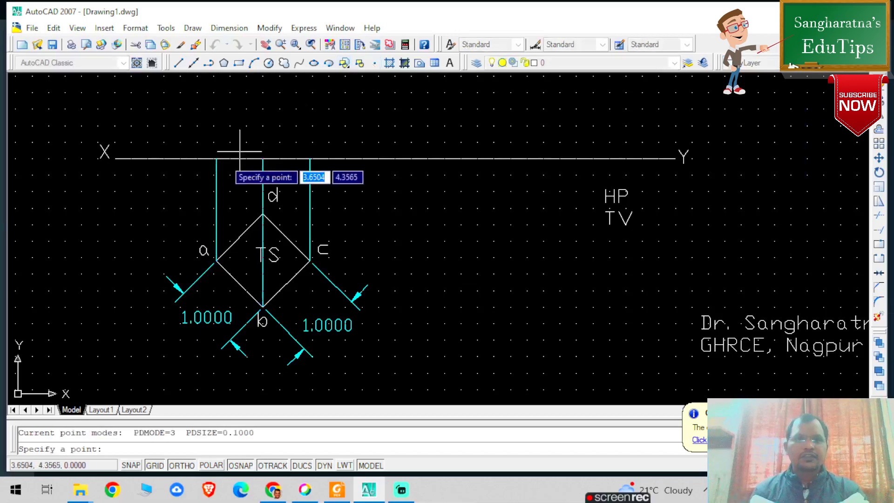
pyautogui.click(216, 158)
pyautogui.click(263, 158)
pyautogui.click(310, 158)
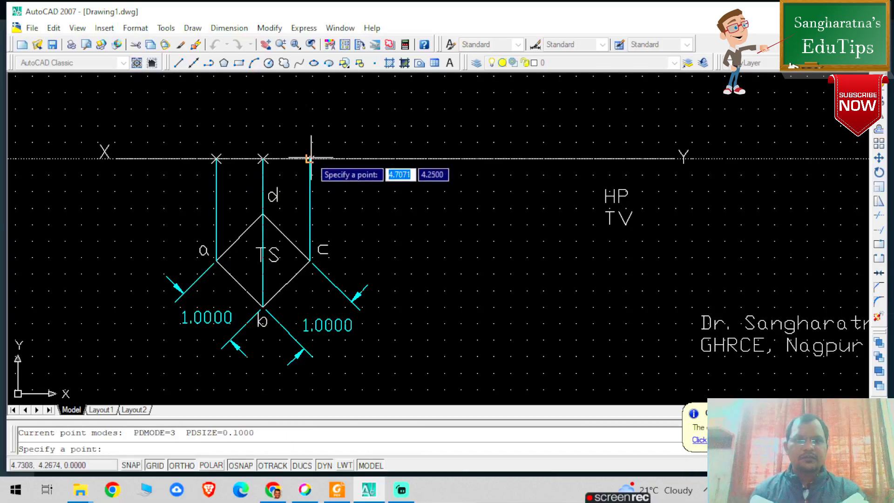
pyautogui.press('Escape')
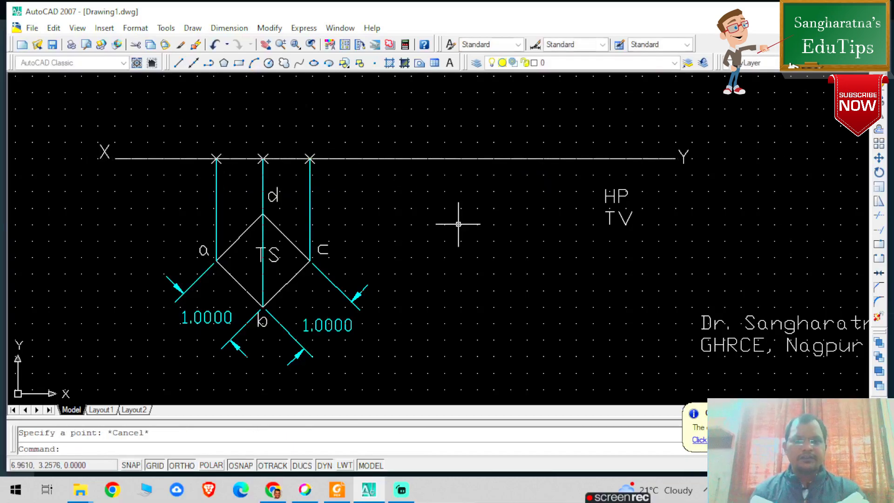
# Label the points on the XY line a', b'd' and c' using single-line text (dtext) with height 0.2 and rotation 0
pyautogui.write('dtext')
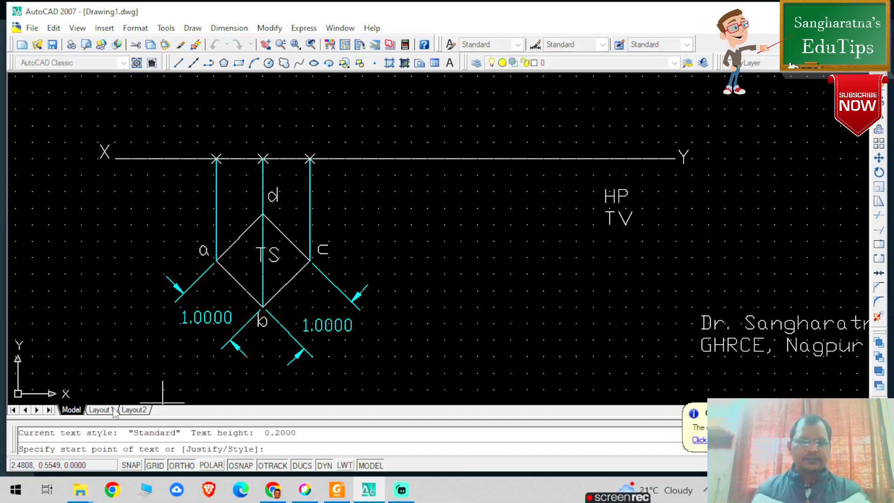
pyautogui.click(84, 288)
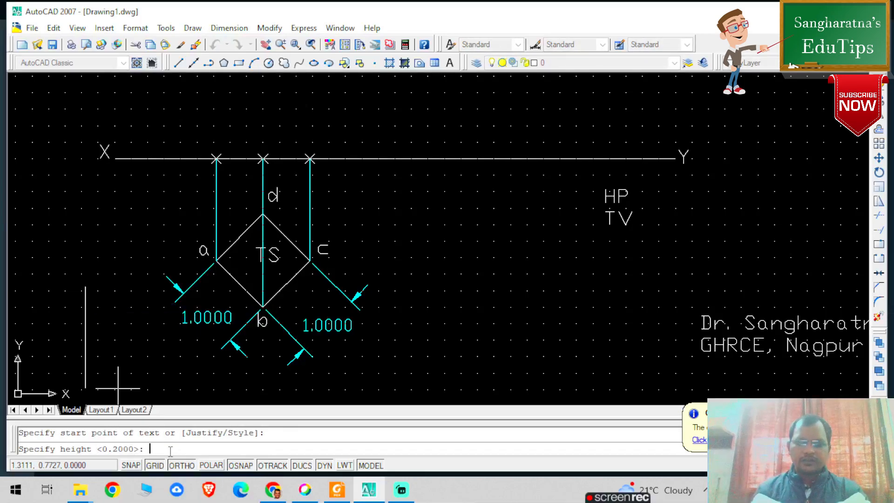
pyautogui.press('Return')
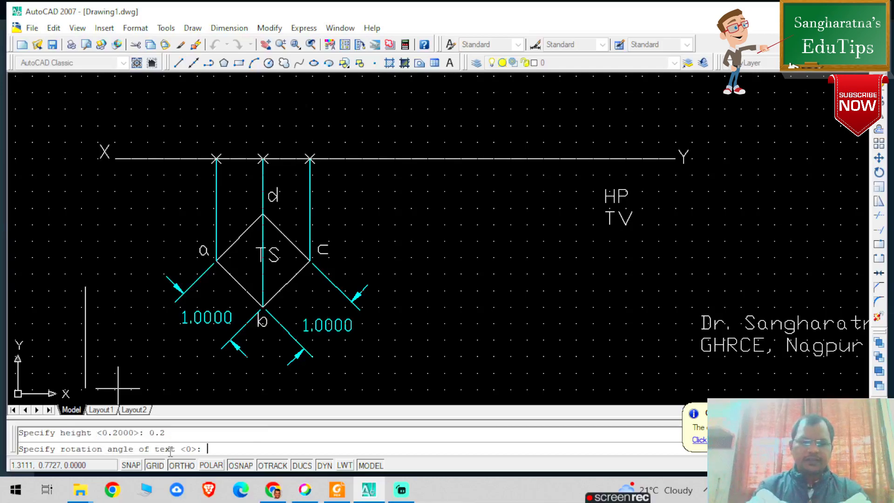
pyautogui.press('Return')
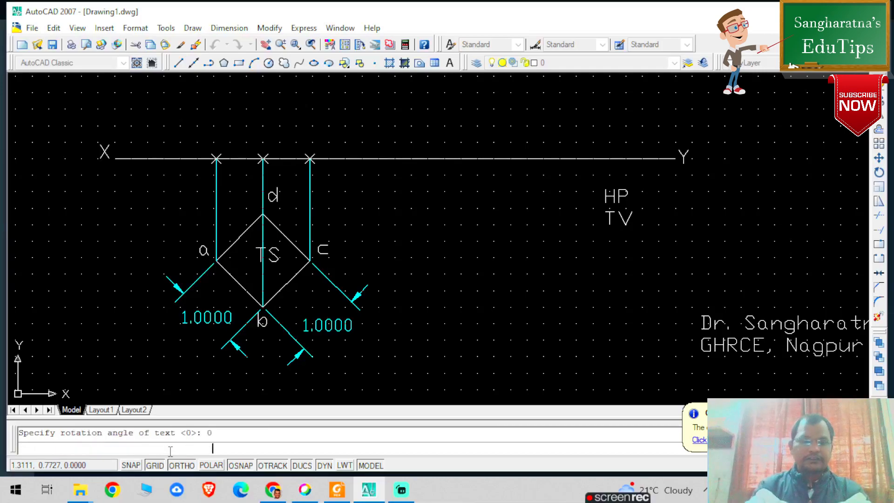
pyautogui.write("a'")
pyautogui.click(248, 147)
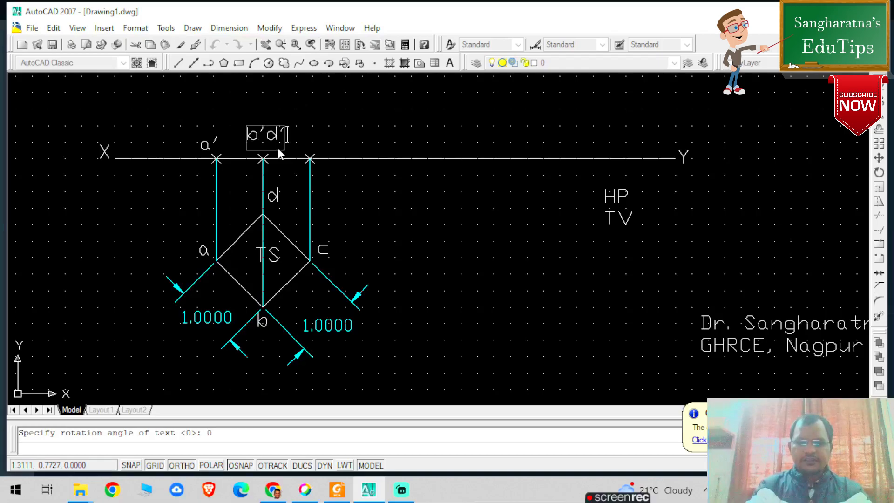
pyautogui.click(302, 151)
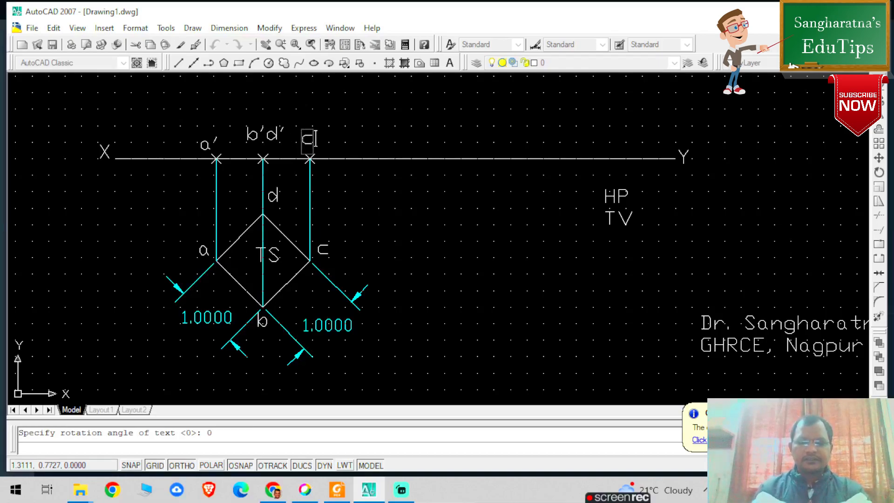
# Add the text TL above the b'd' label and finish the text command
pyautogui.click(249, 108)
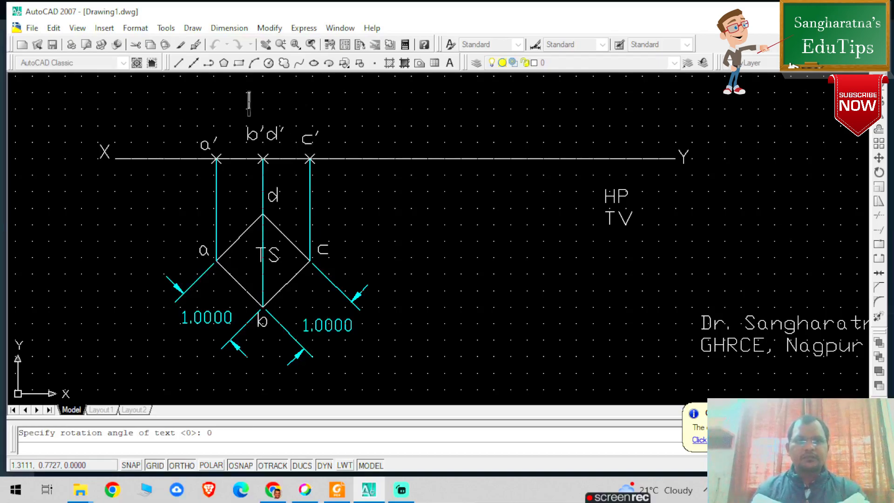
pyautogui.write('T')
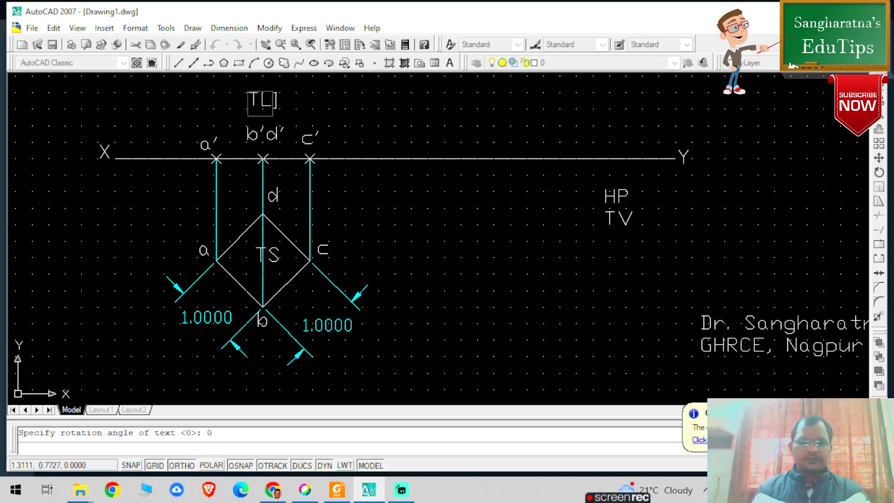
pyautogui.write('L')
pyautogui.scroll(-4, 368, 172)
pyautogui.scroll(5, 337, 132)
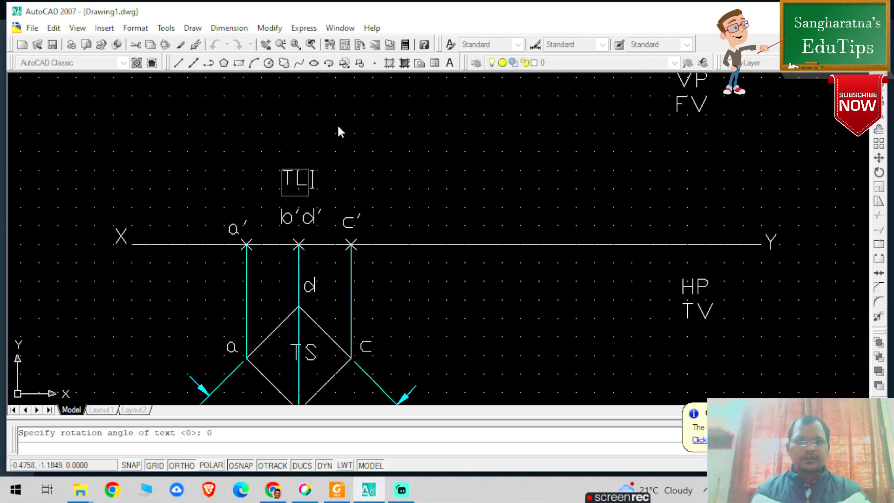
pyautogui.press('Return')
pyautogui.press('Return')
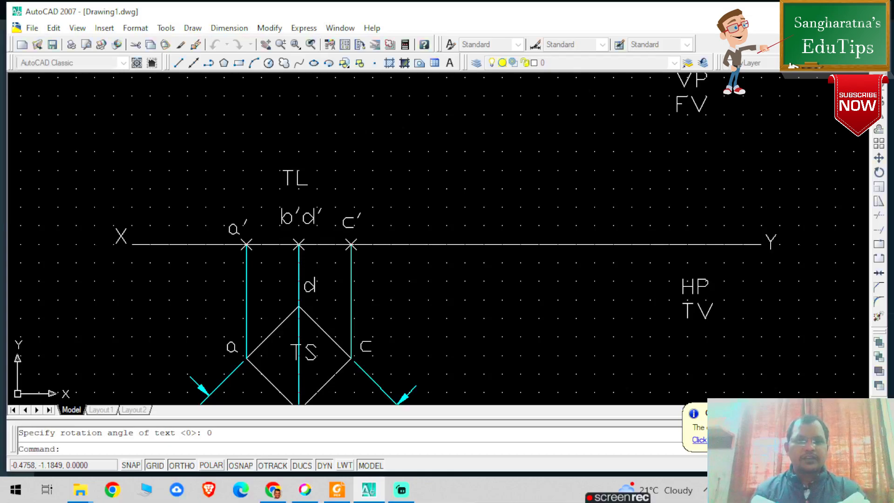
# Add an aligned dimension between points a' and c', placing it above the TL text
pyautogui.click(229, 28)
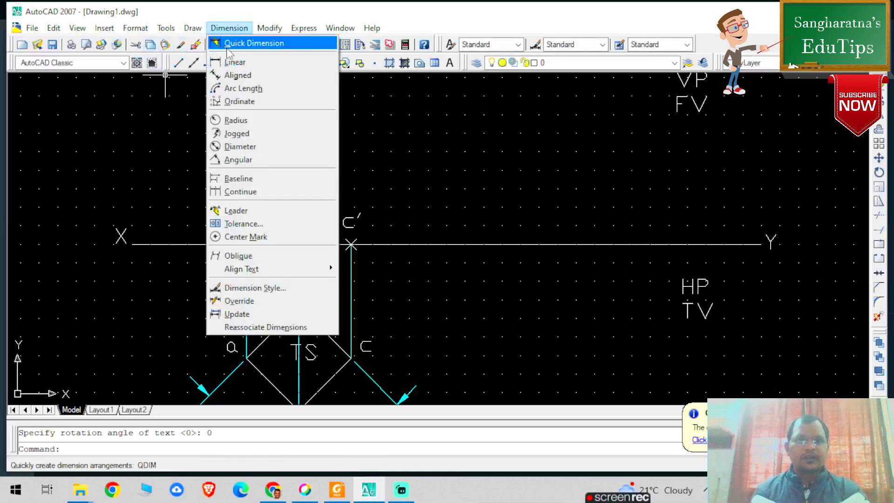
pyautogui.click(231, 76)
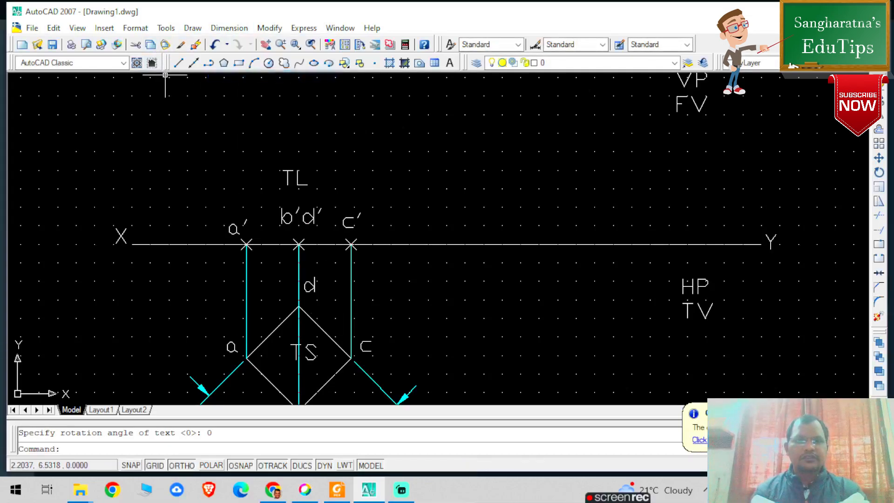
pyautogui.click(246, 244)
pyautogui.click(351, 244)
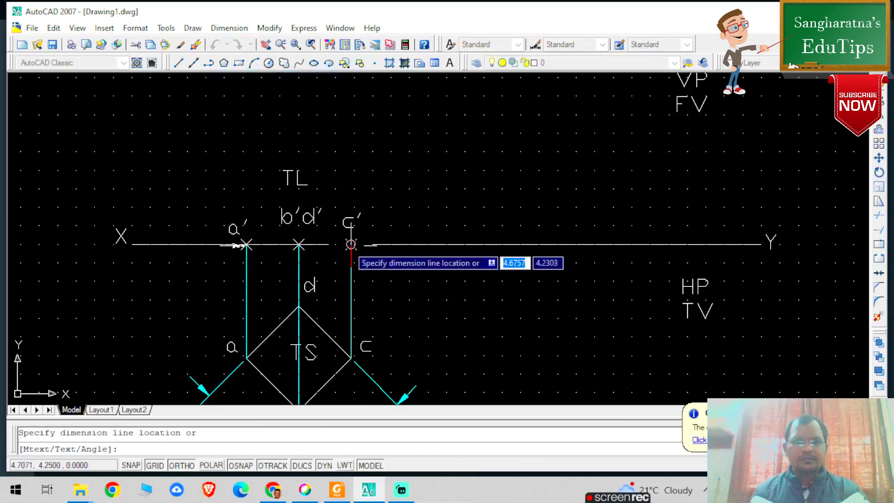
pyautogui.click(321, 117)
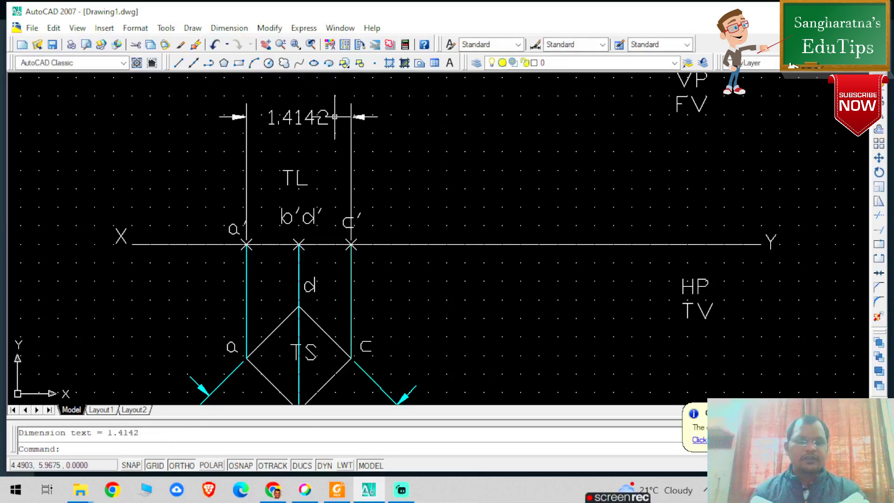
# Add an aligned dimension from a' to the b'd' point, placing it between the a'–c' dimension and the TL text
pyautogui.click(229, 28)
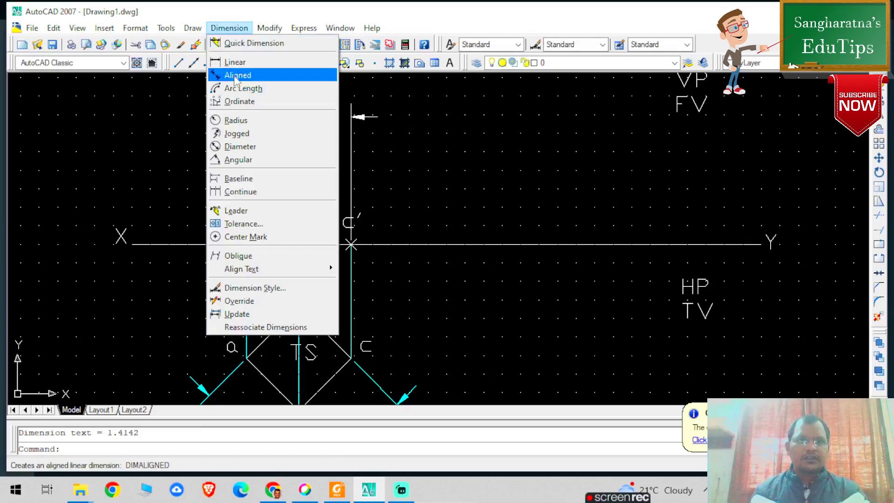
pyautogui.click(233, 74)
pyautogui.click(246, 244)
pyautogui.click(298, 244)
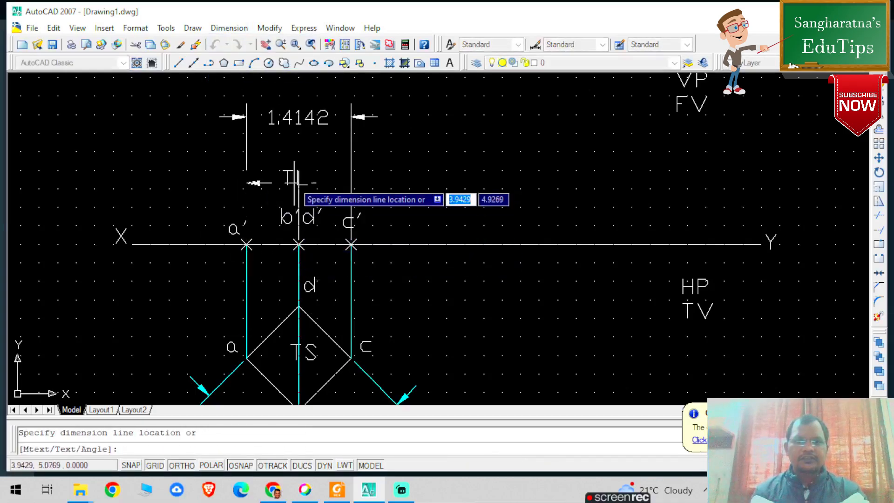
pyautogui.click(295, 151)
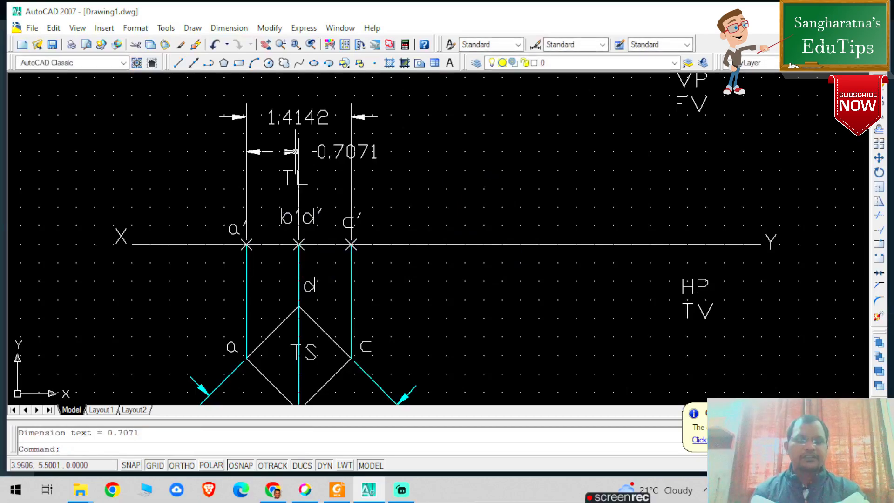
pyautogui.press('Escape')
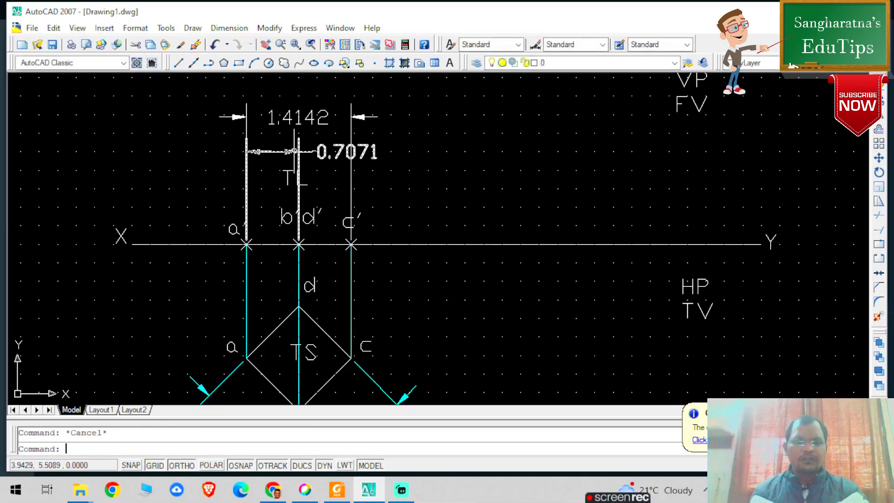
# Change the colour of the two dimensions above the XY line to cyan and clear the selection
pyautogui.click(347, 151)
pyautogui.click(310, 119)
pyautogui.click(310, 120)
pyautogui.click(310, 118)
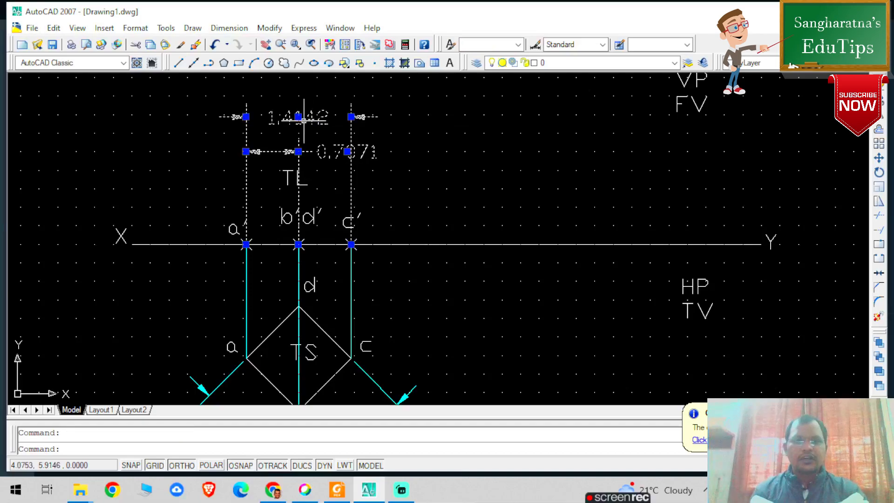
pyautogui.click(750, 67)
pyautogui.click(765, 127)
pyautogui.click(570, 158)
pyautogui.press('Escape')
pyautogui.press('Escape')
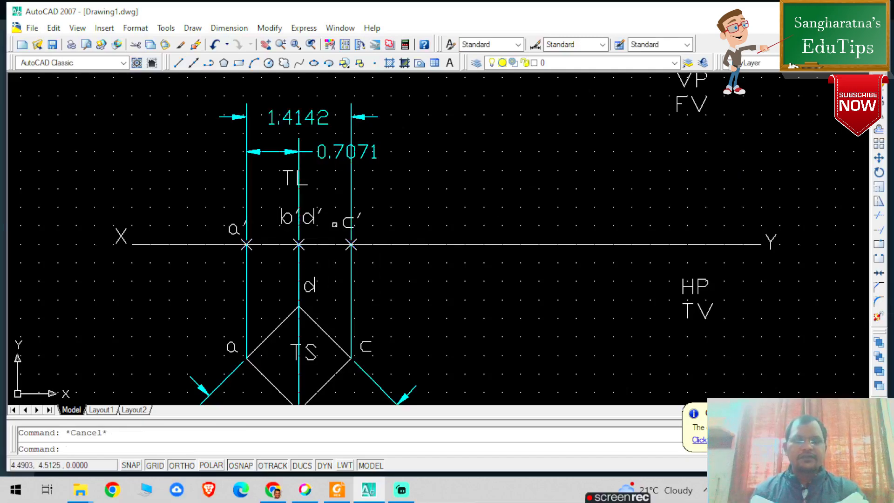
# Turn snap on and place a point on the XY line at 6.25, 4.25, between c' and Y
pyautogui.scroll(-2, 568, 214)
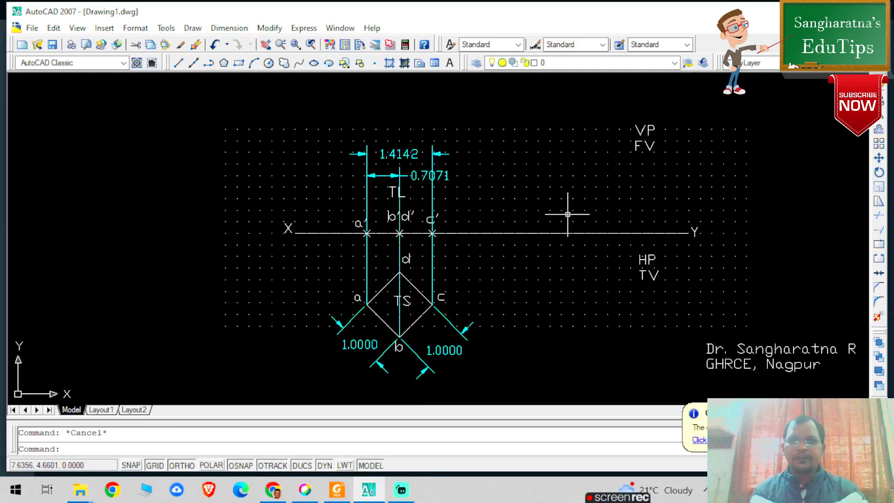
pyautogui.scroll(-3, 568, 214)
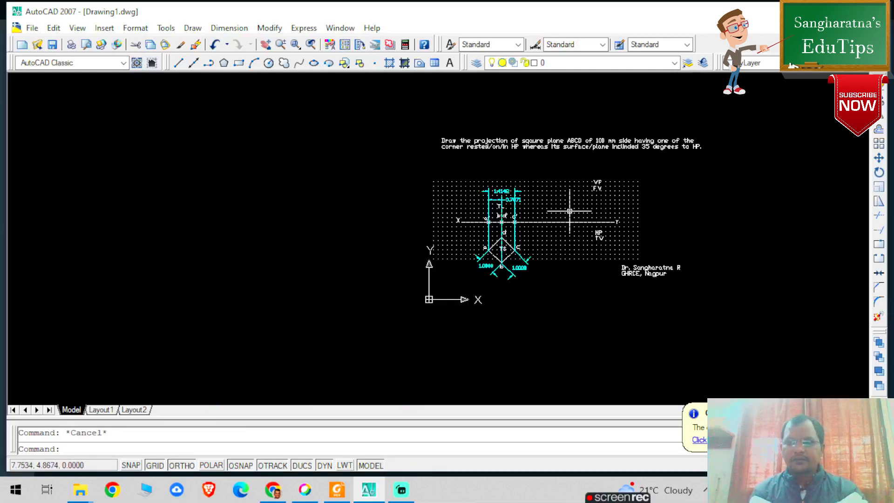
pyautogui.scroll(5, 569, 211)
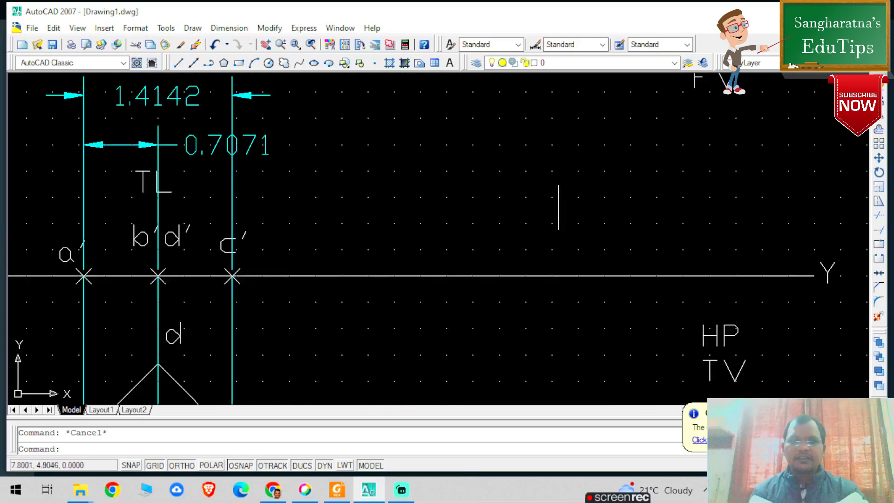
pyautogui.scroll(-1, 354, 240)
pyautogui.click(259, 263)
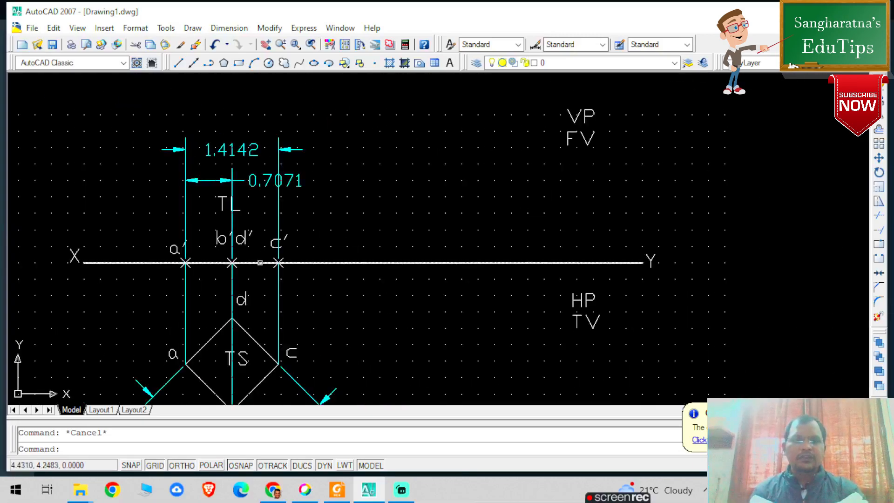
pyautogui.press('Escape')
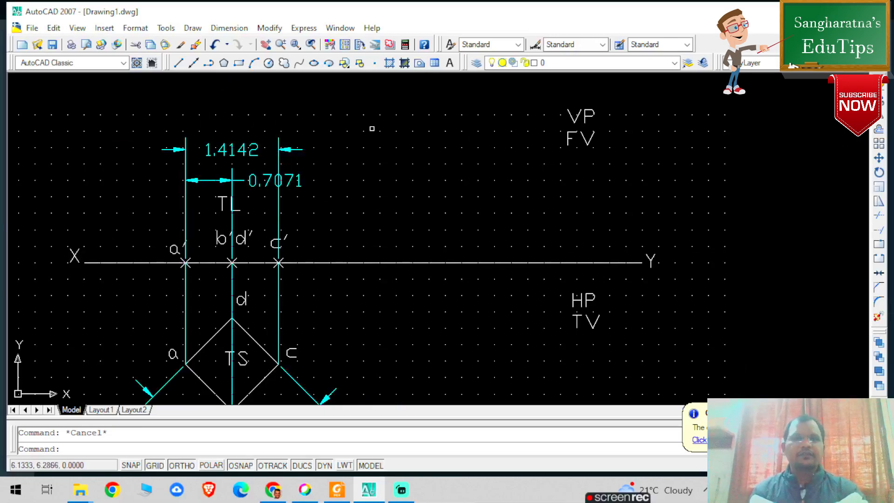
pyautogui.click(178, 63)
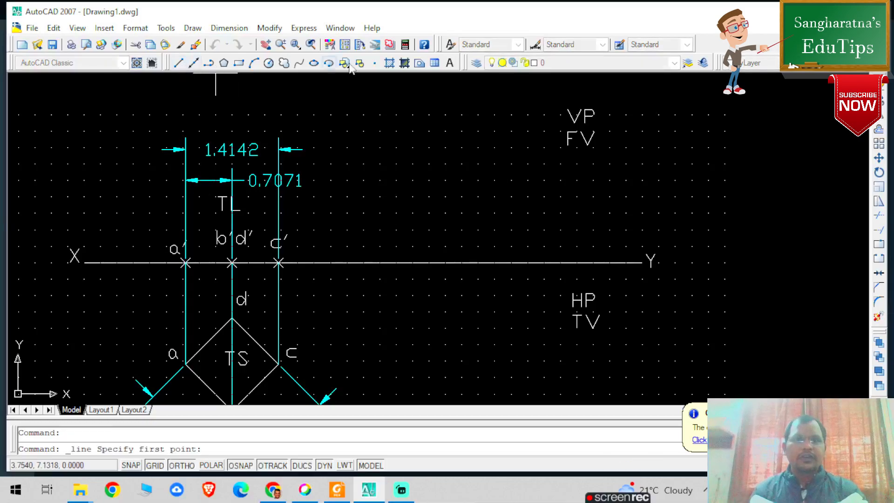
pyautogui.click(374, 63)
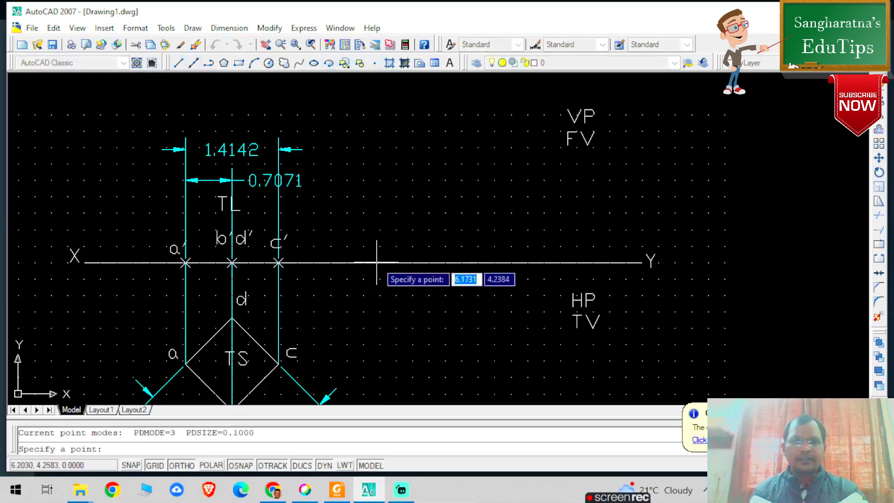
pyautogui.press('F9')
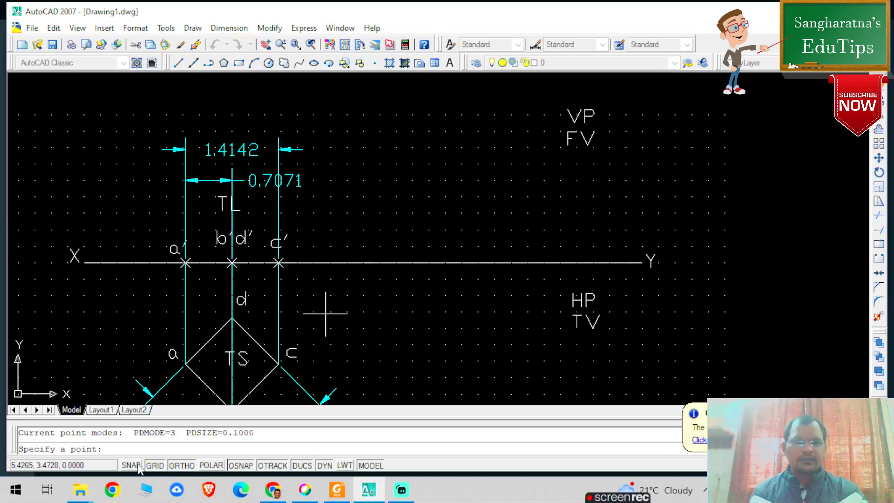
pyautogui.click(380, 263)
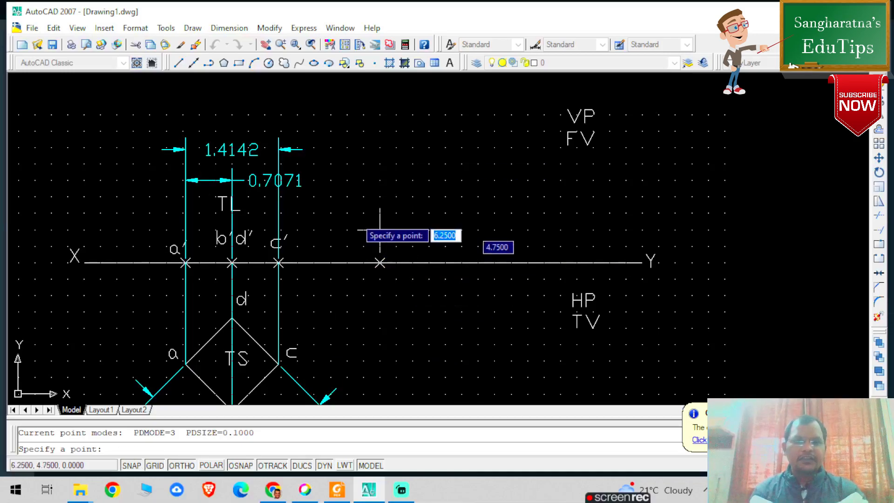
# With Ortho off, draw a line from the new point on XY, 1.4142 long at 35 degrees above the XY line
pyautogui.click(178, 63)
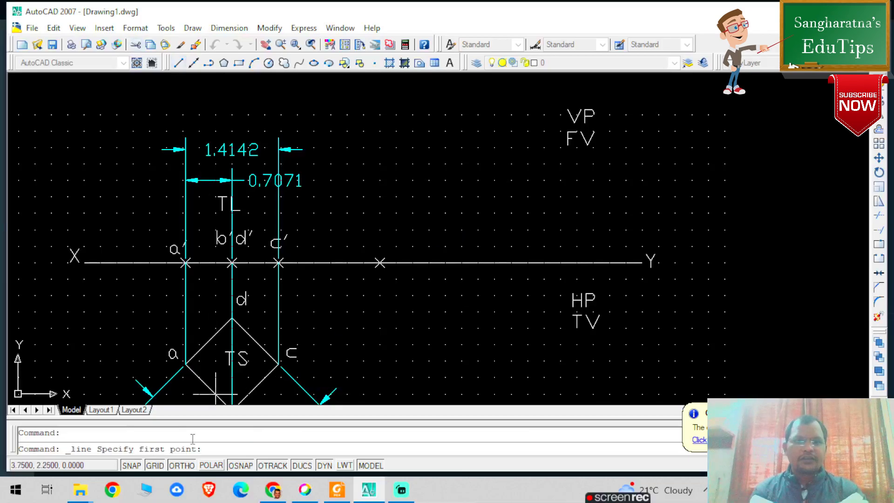
pyautogui.click(182, 465)
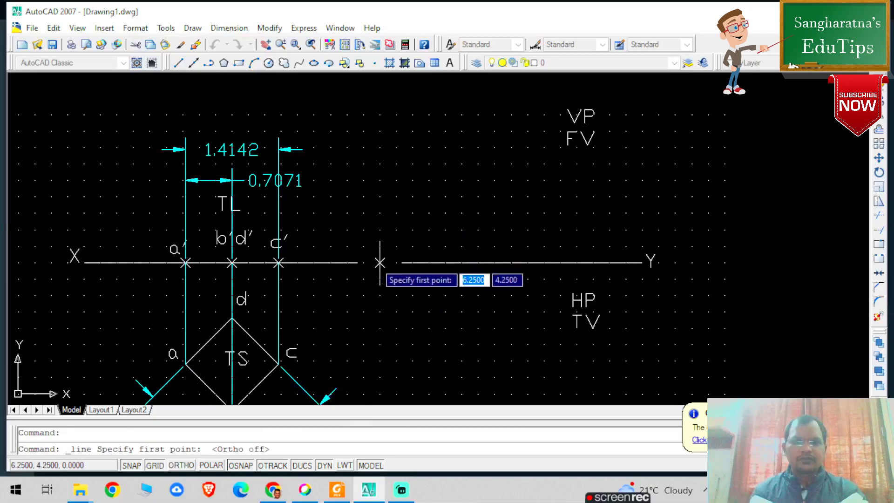
pyautogui.click(380, 262)
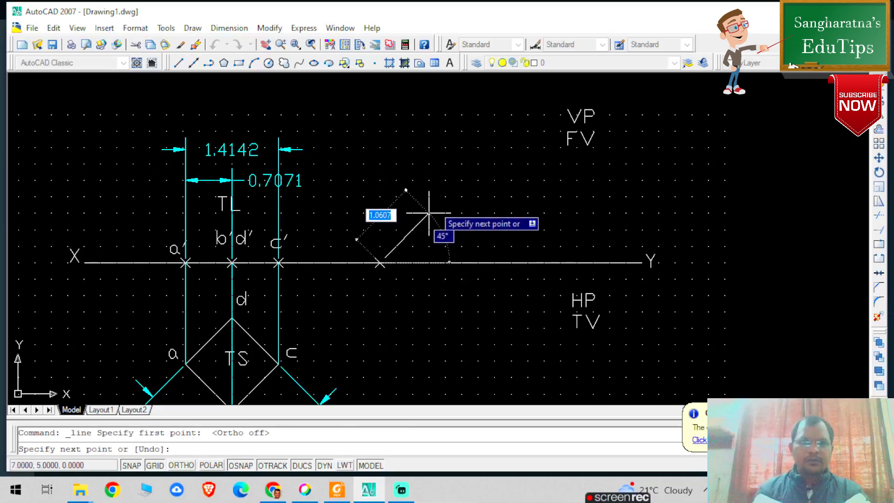
pyautogui.write('1.4142')
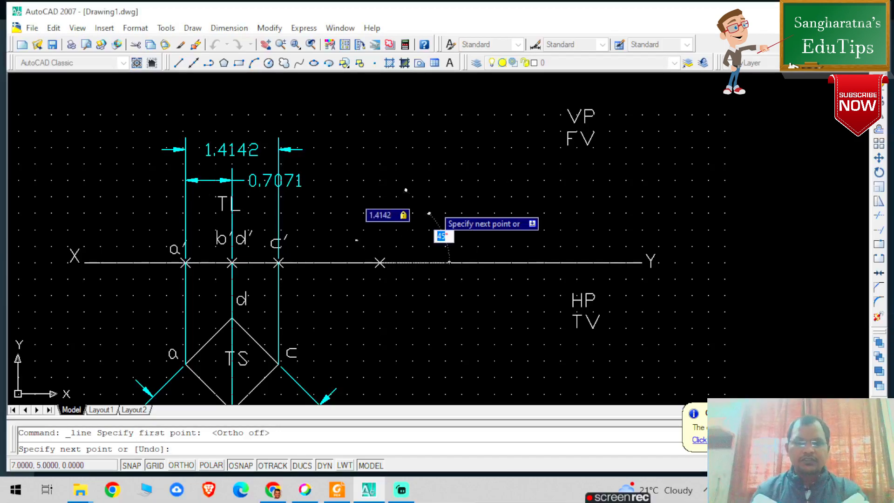
pyautogui.press('Tab')
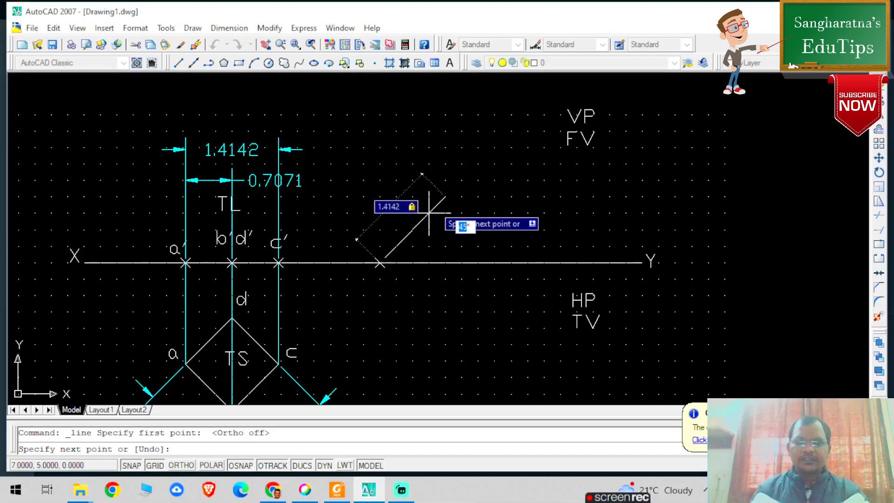
pyautogui.write('35')
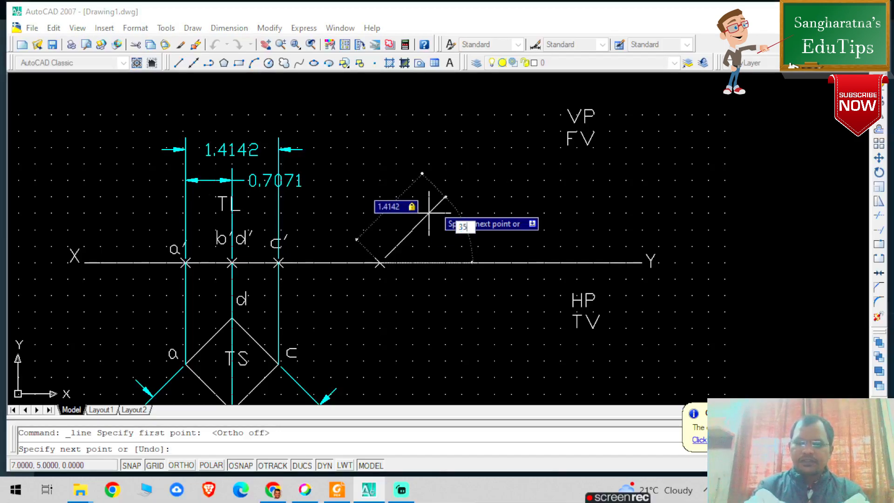
pyautogui.press('Return')
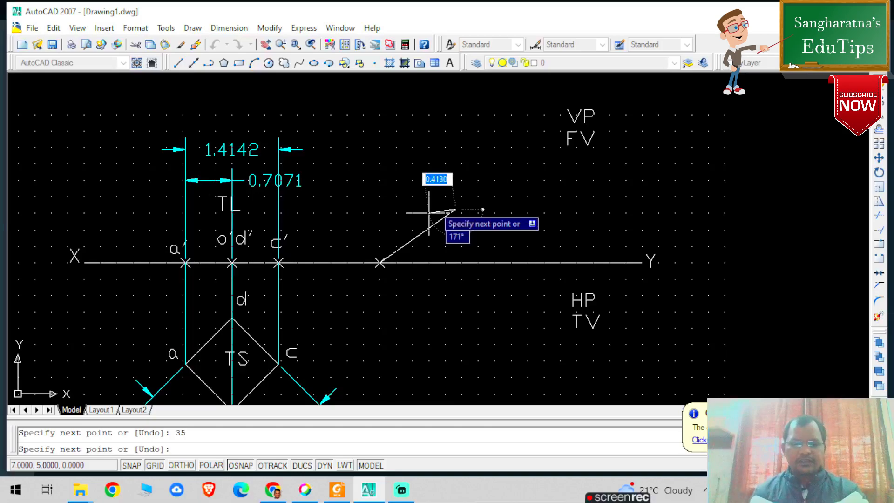
pyautogui.press('Escape')
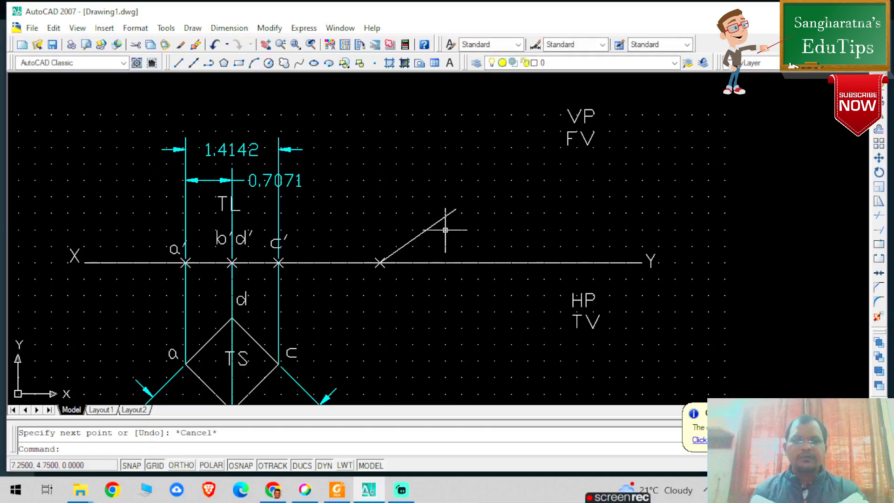
# Turn snap off and place a point at the upper end of the inclined line
pyautogui.scroll(2, 448, 229)
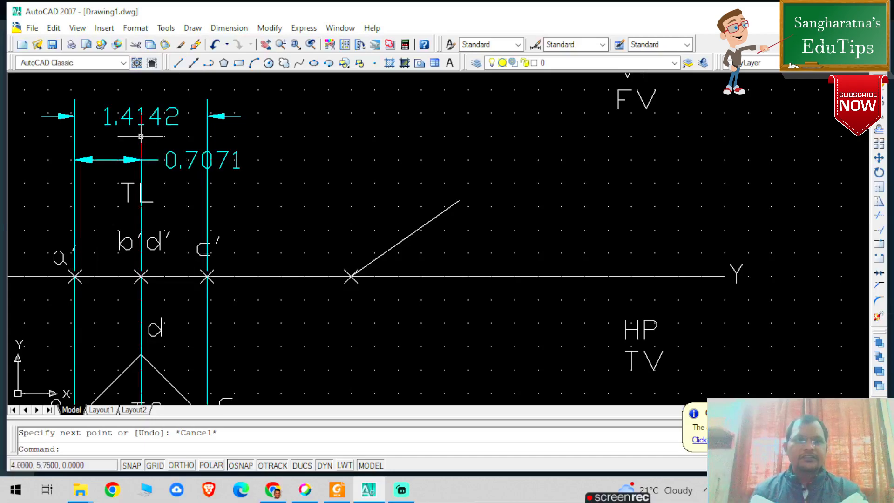
pyautogui.click(375, 62)
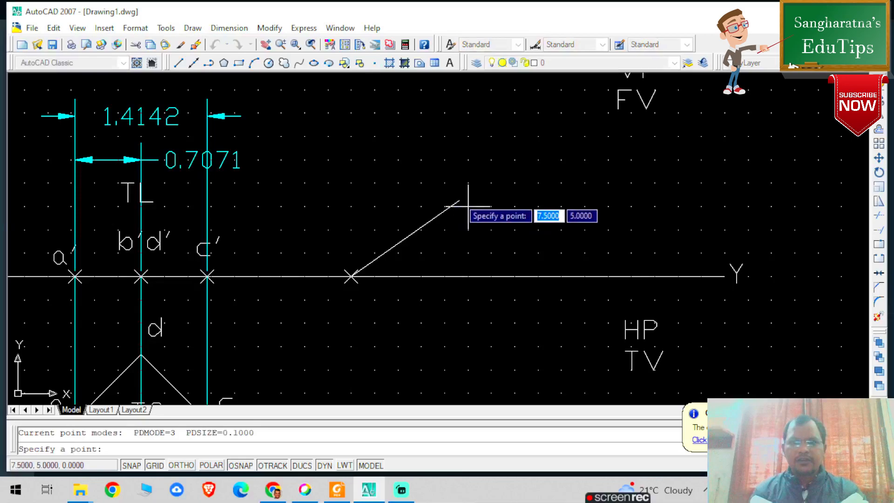
pyautogui.click(132, 465)
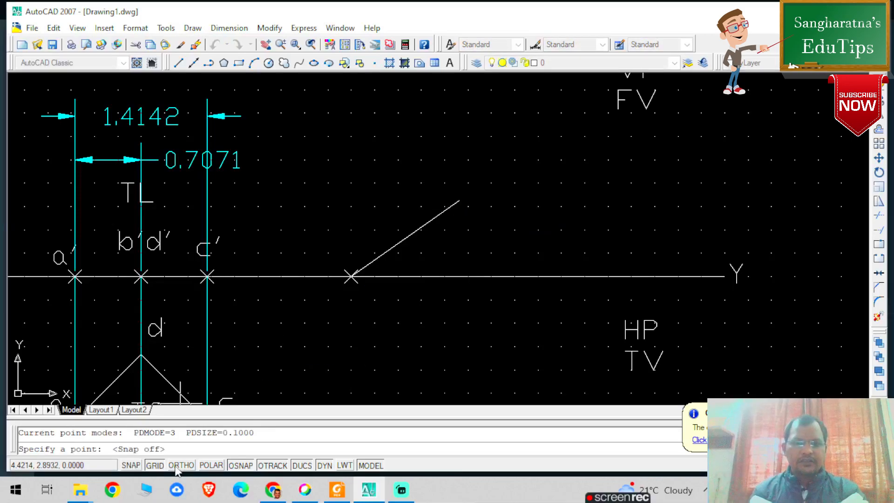
pyautogui.click(459, 200)
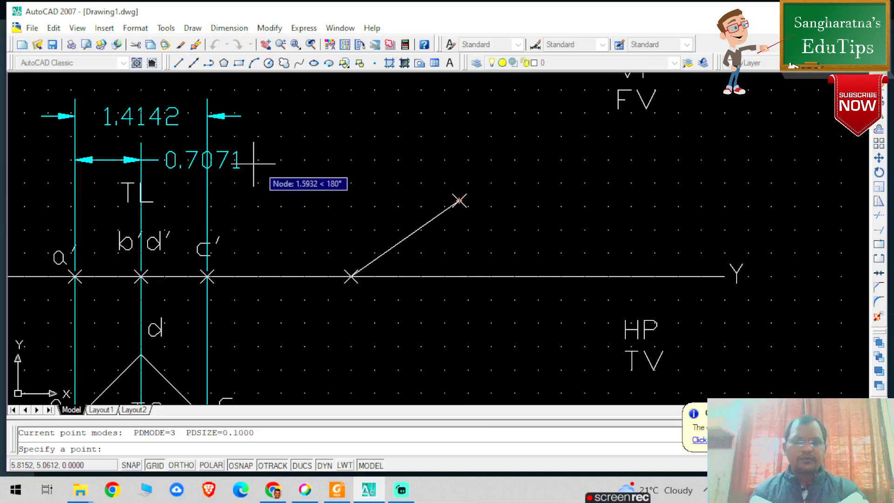
# Try a second point on the inclined line slightly below its upper end, end the command and undo that point
pyautogui.click(442, 212)
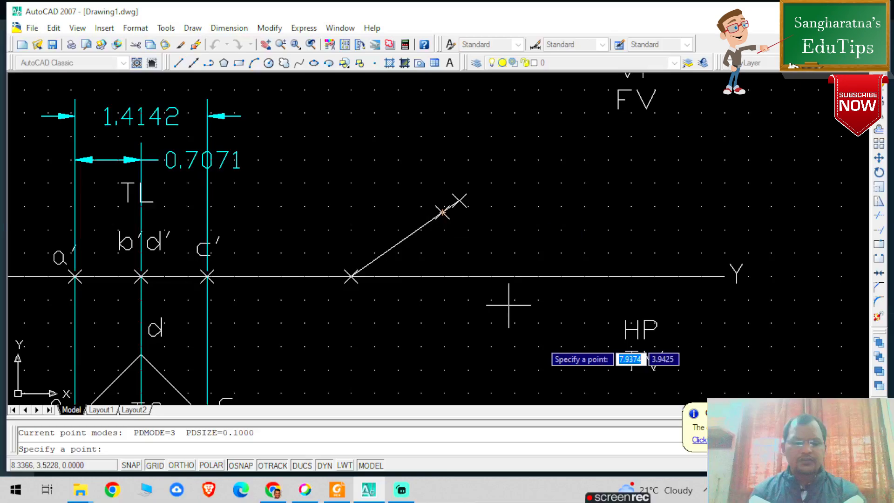
pyautogui.press('Escape')
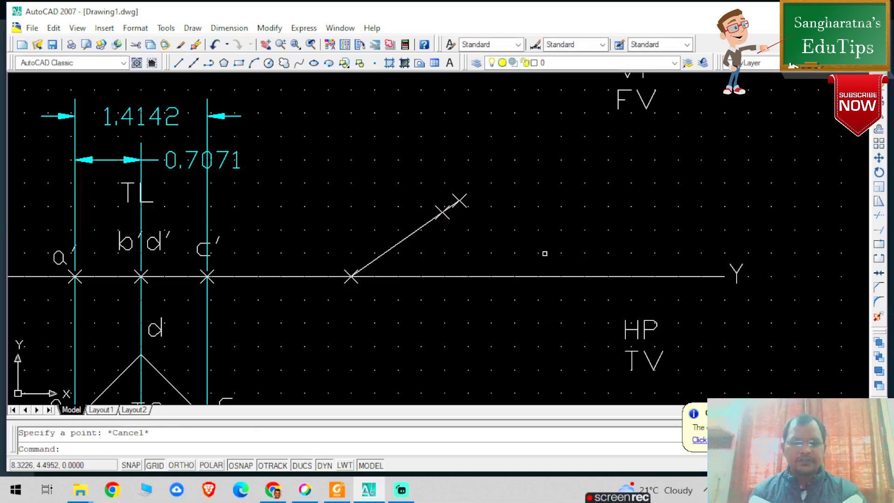
pyautogui.hotkey('ctrl', 'z')
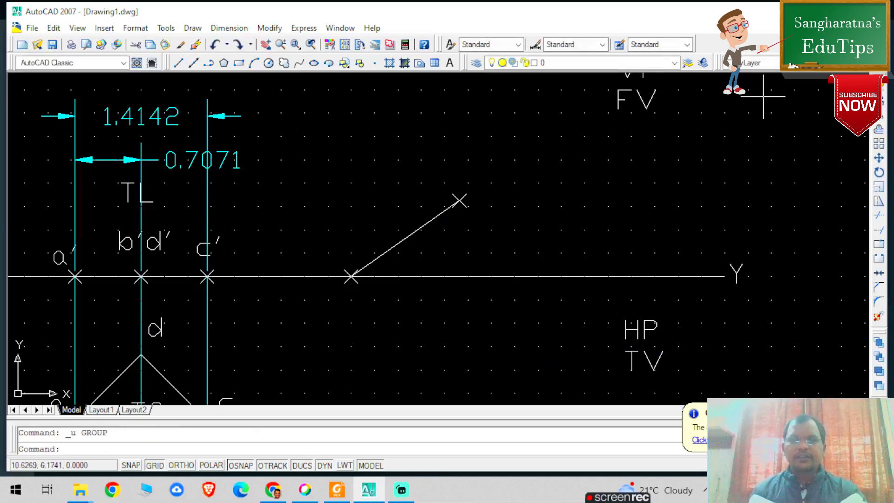
# Change the colour of the inclined line above XY to Red
pyautogui.click(748, 64)
pyautogui.click(443, 212)
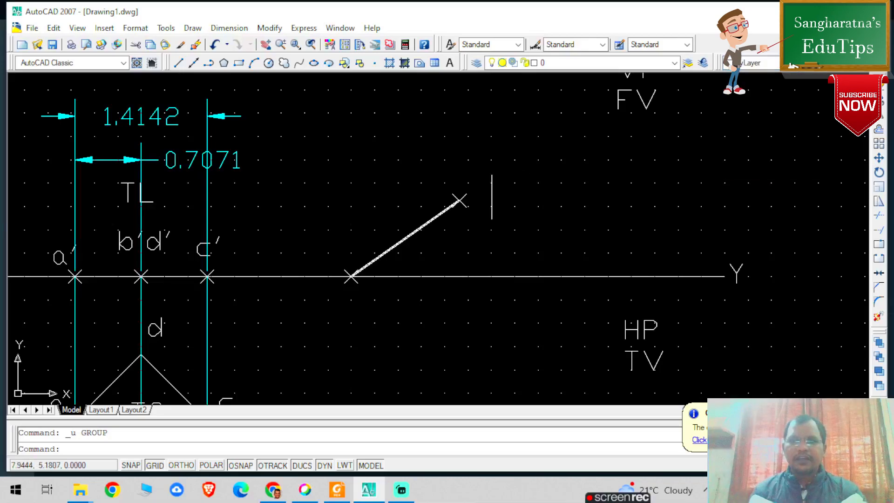
pyautogui.click(763, 65)
pyautogui.click(452, 212)
pyautogui.click(454, 209)
pyautogui.click(754, 63)
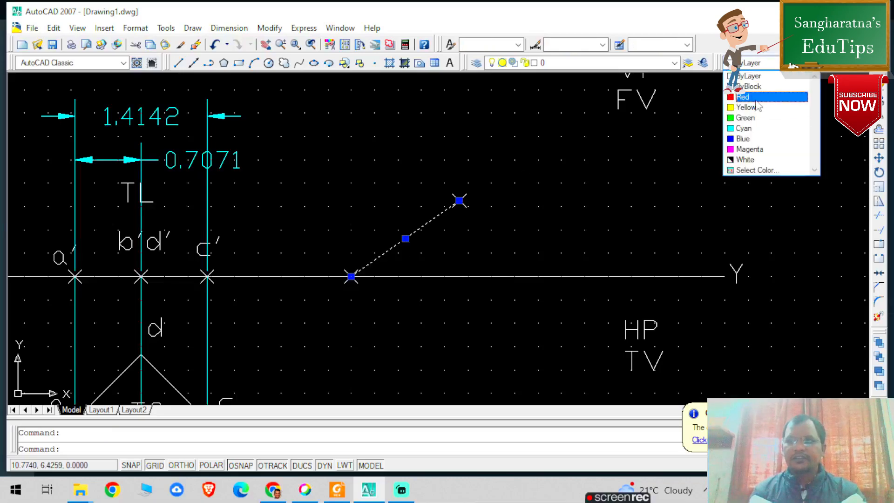
pyautogui.click(756, 98)
pyautogui.click(590, 177)
pyautogui.press('Escape')
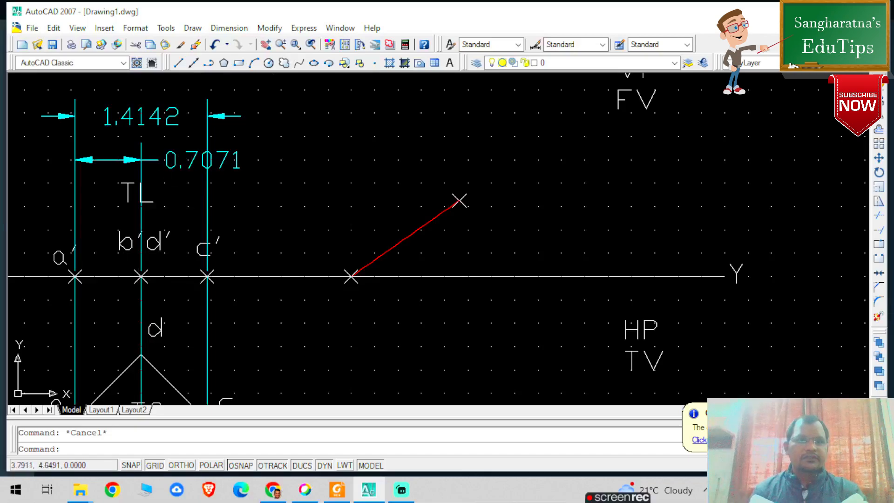
# Draw a line from the inclined line's lower end on XY, 0.7071 long at 35 degrees, along the inclined line
pyautogui.click(178, 62)
pyautogui.click(351, 277)
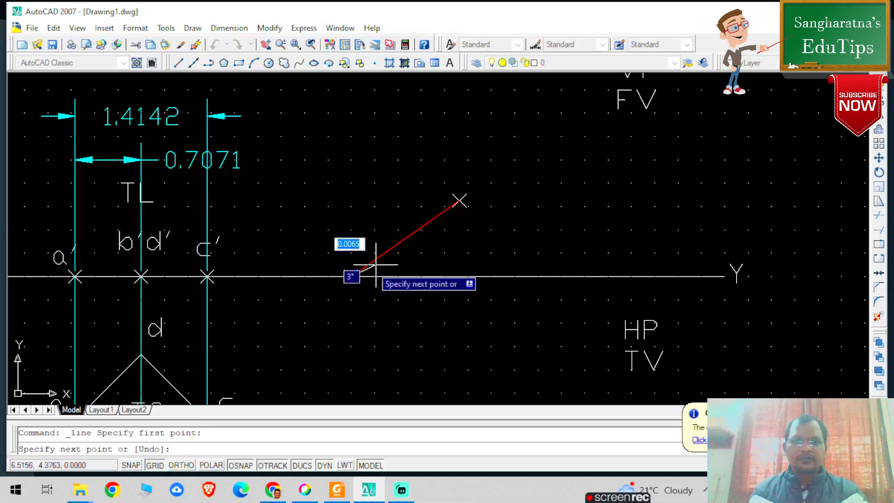
pyautogui.write('0.7071')
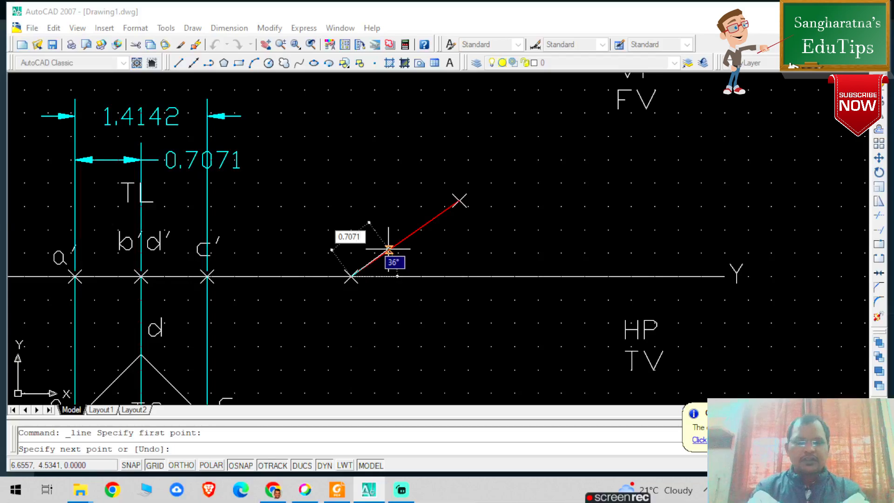
pyautogui.press('Tab')
pyautogui.write('35')
pyautogui.press('Return')
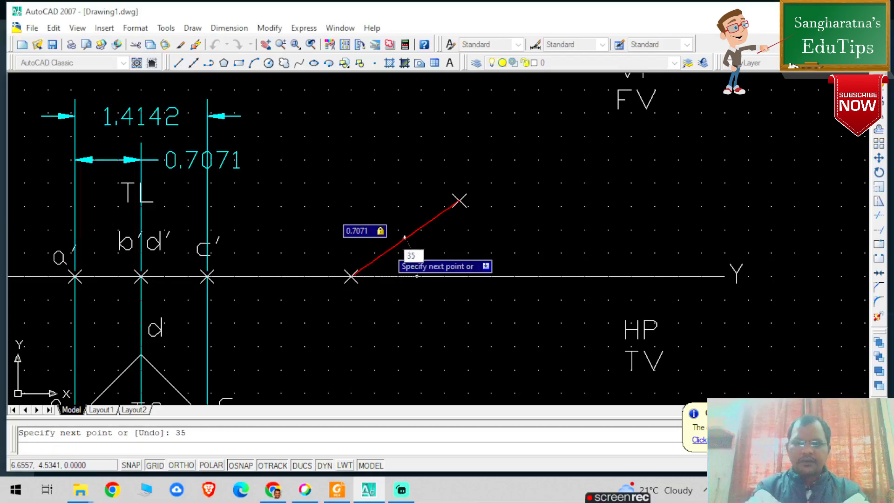
pyautogui.press('Escape')
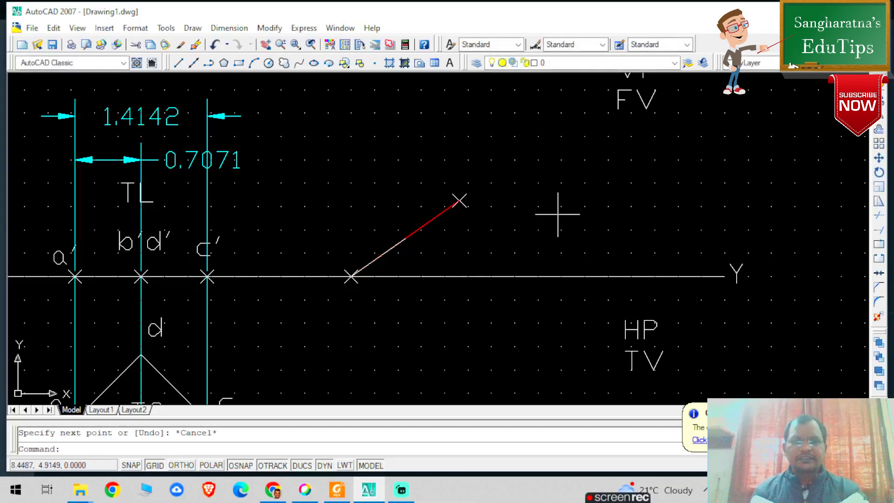
# Place a point at the upper end of the 0.7071 line, midway along the inclined line
pyautogui.click(375, 63)
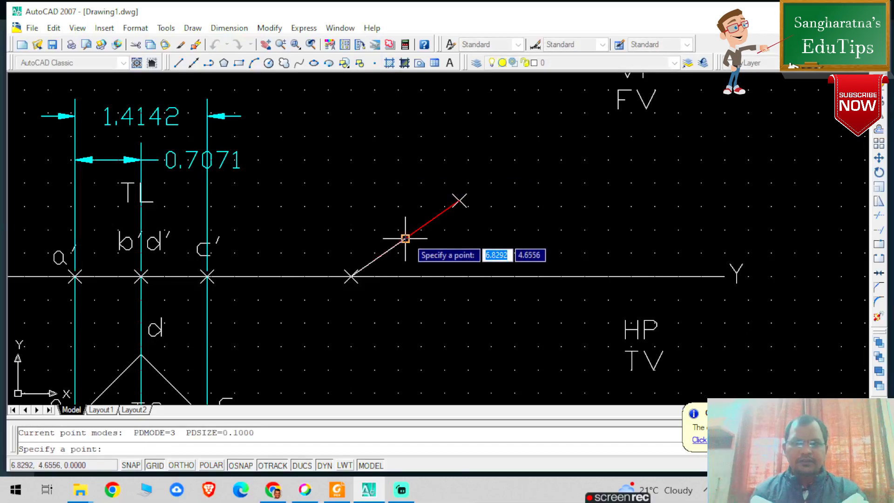
pyautogui.click(405, 238)
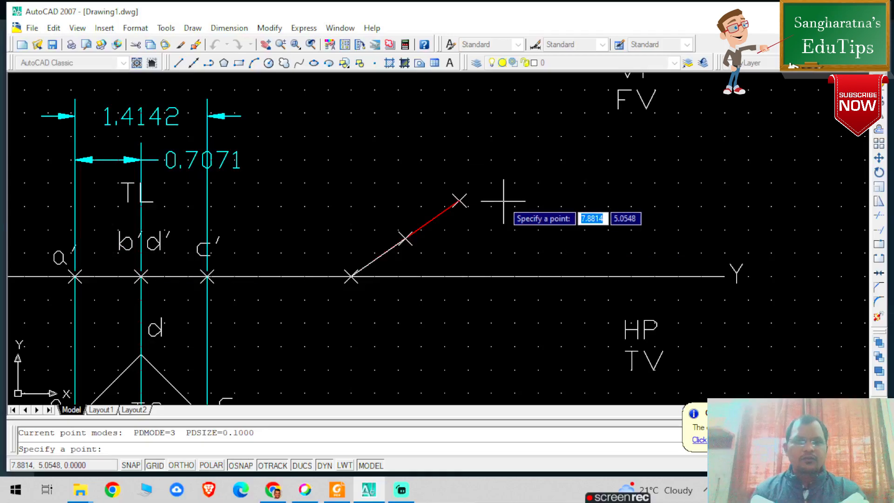
pyautogui.press('Escape')
# Set the full-length inclined line's colour back to ByLayer
pyautogui.click(443, 213)
pyautogui.click(741, 64)
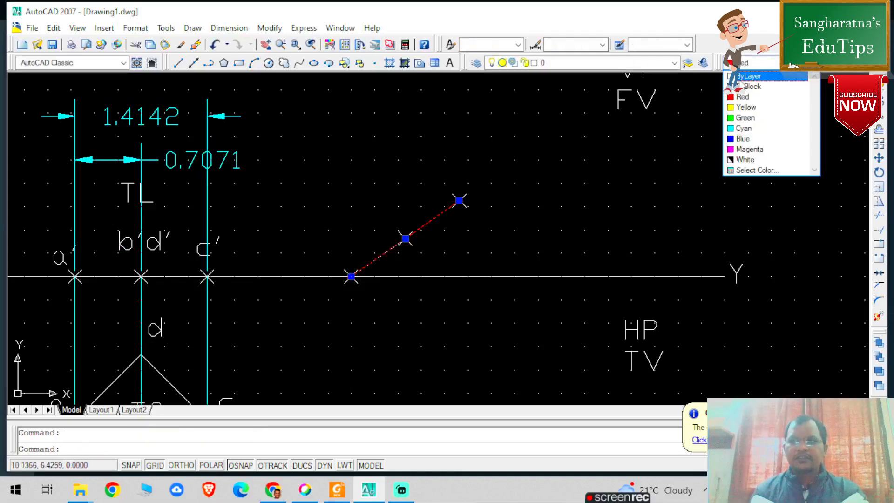
pyautogui.click(745, 76)
pyautogui.press('Escape')
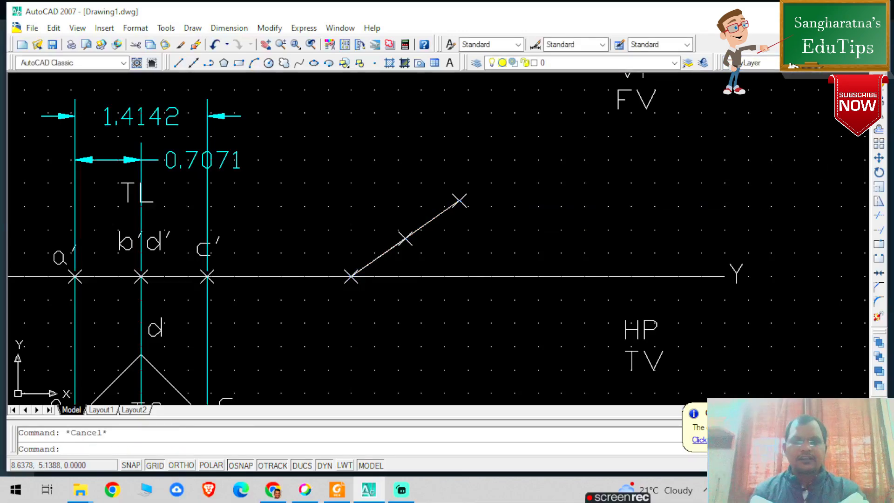
# Start single-line text with height 0.2 and rotation 0, and label the inclined line's lower point on XY a'
pyautogui.write('dtext')
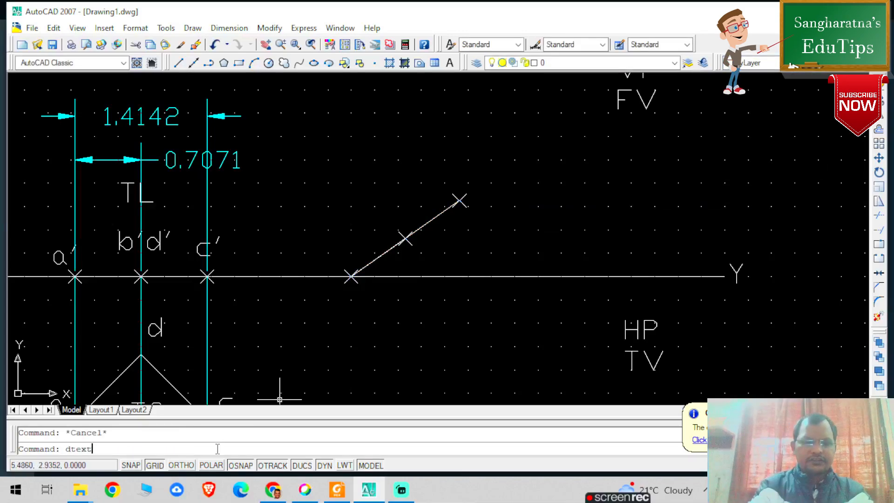
pyautogui.press('Return')
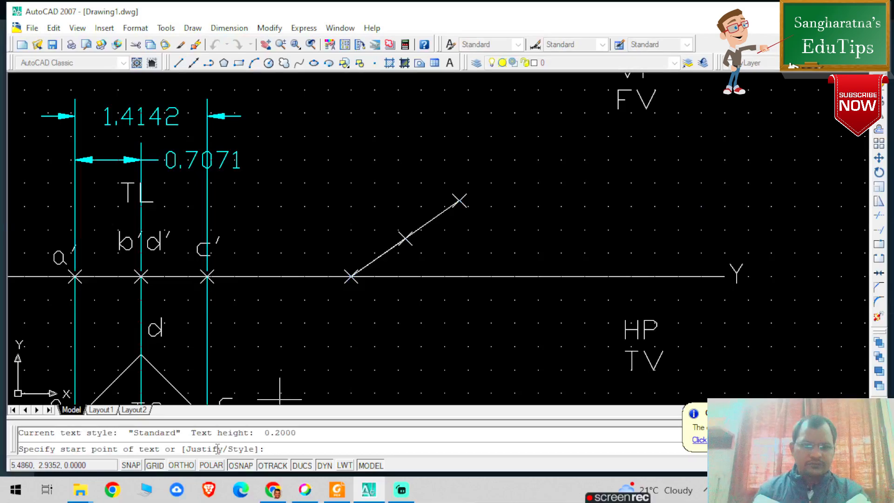
pyautogui.click(307, 192)
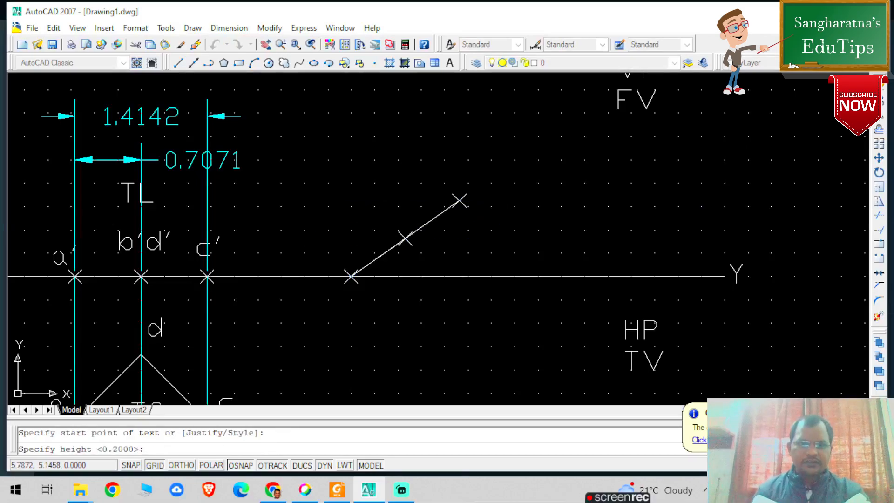
pyautogui.write('0.2')
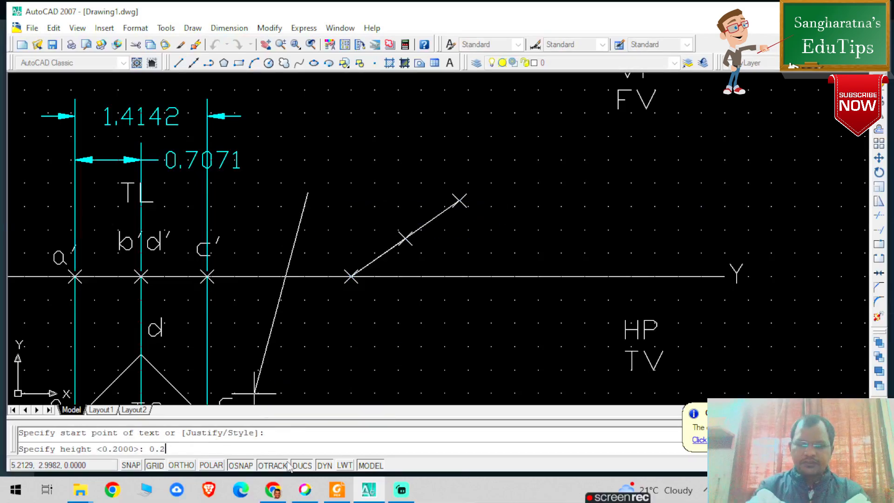
pyautogui.press('Return')
pyautogui.write('0')
pyautogui.press('Return')
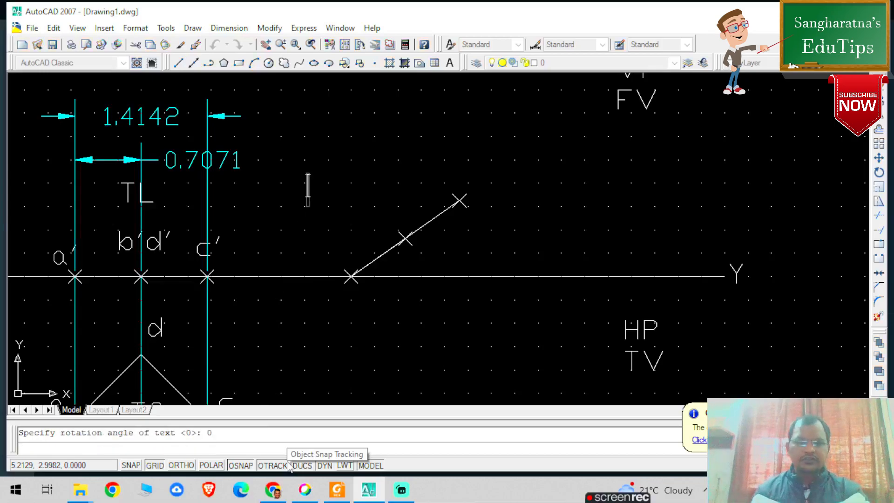
pyautogui.click(331, 277)
pyautogui.write("a'")
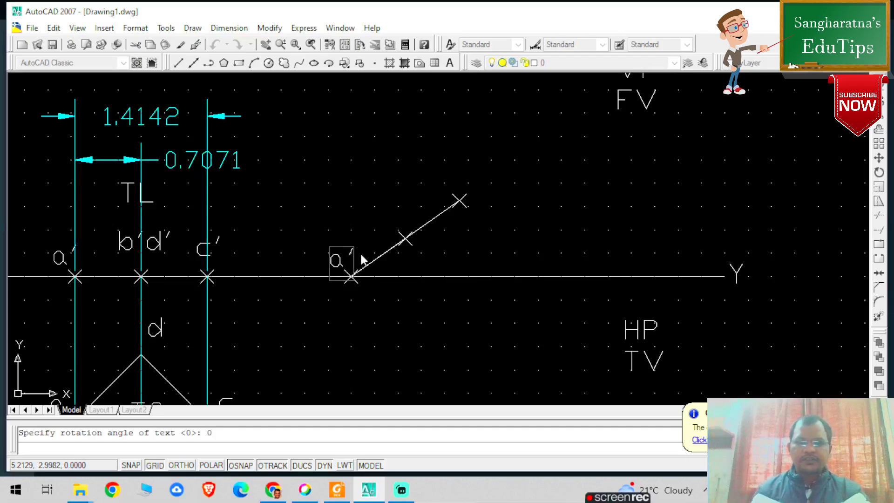
# Label the inclined line's middle point b'd' and its upper end c', and finish the text
pyautogui.click(385, 227)
pyautogui.write("b'd'")
pyautogui.click(440, 186)
pyautogui.click(460, 190)
pyautogui.write('c')
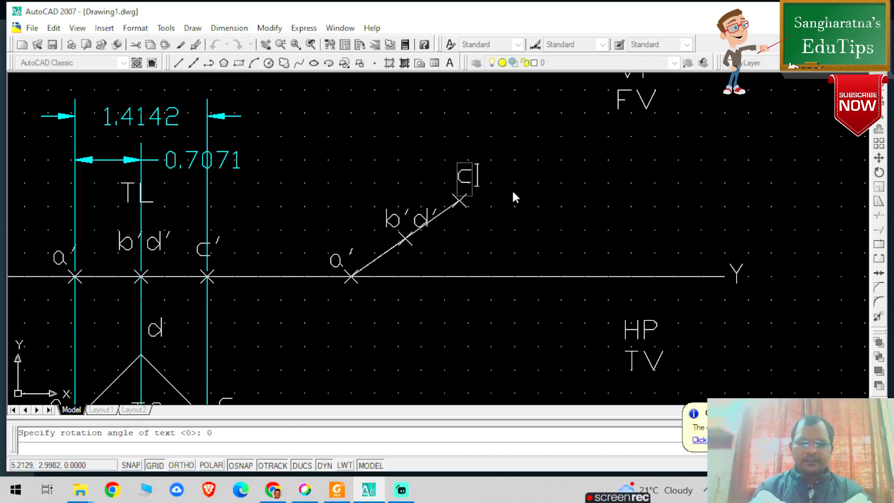
pyautogui.write("'")
pyautogui.press('Return')
pyautogui.press('Return')
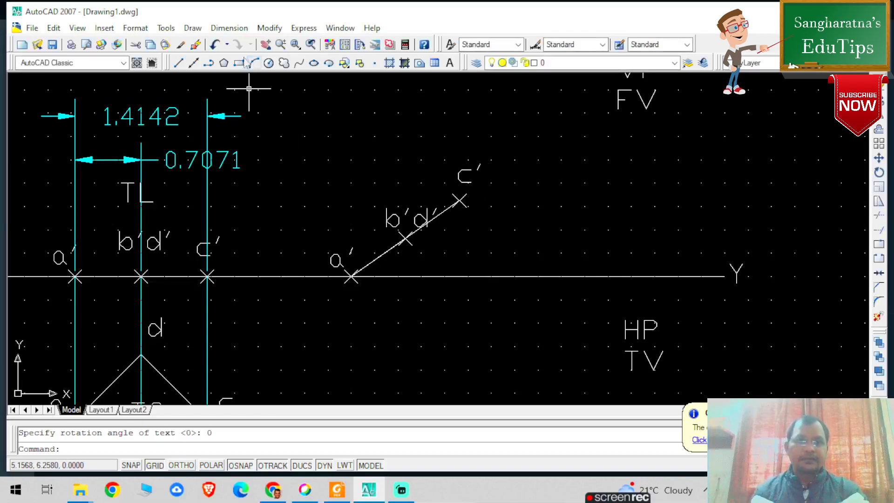
# Add an aligned dimension from a' to b'd' on the inclined line, placed above and parallel to it
pyautogui.click(229, 28)
pyautogui.click(239, 76)
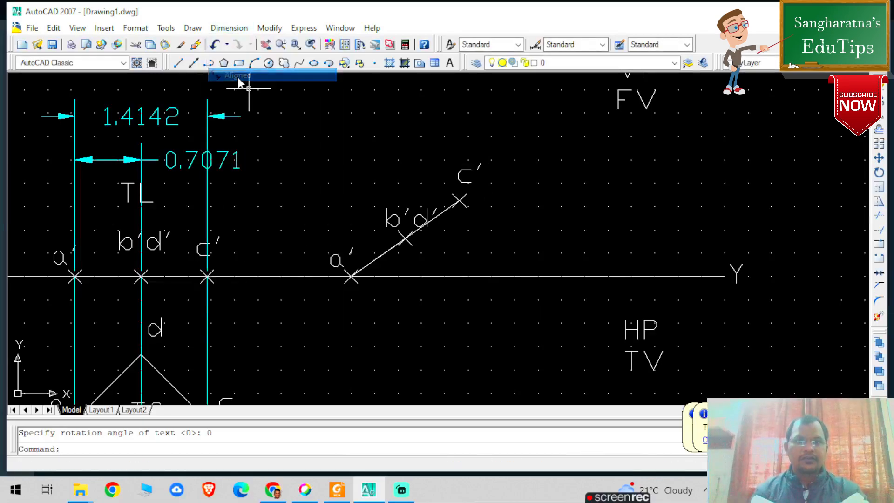
pyautogui.click(351, 277)
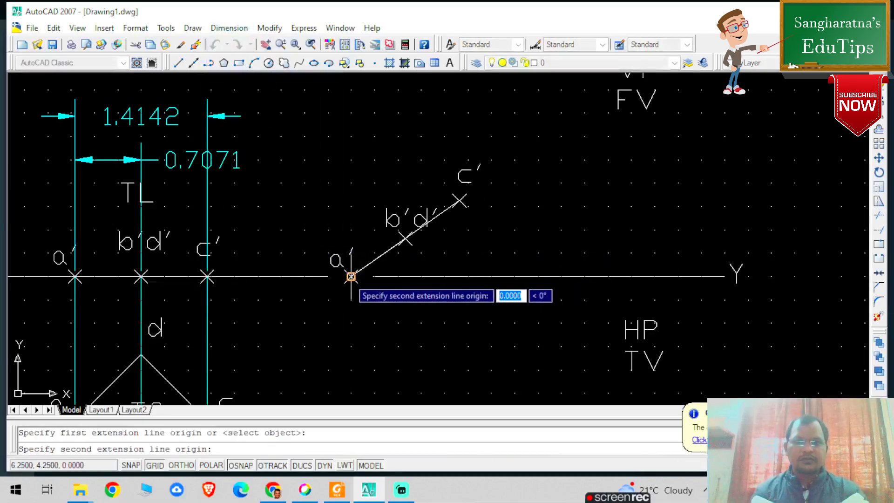
pyautogui.click(405, 238)
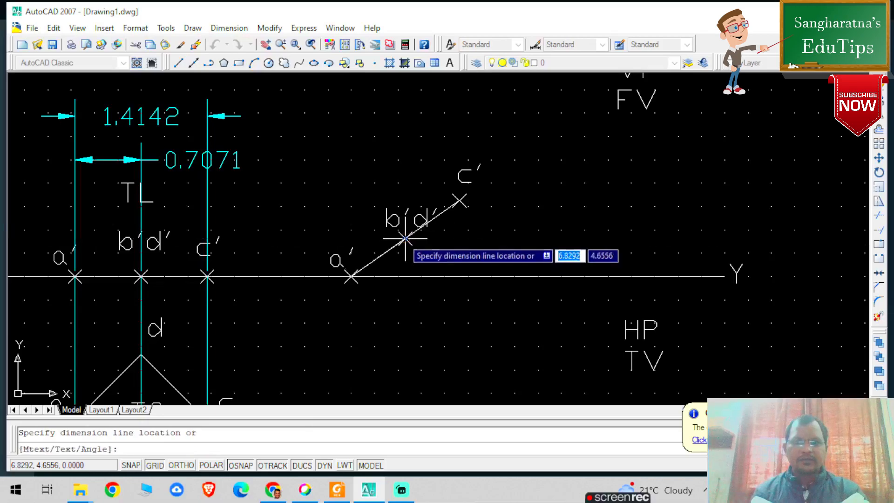
pyautogui.click(344, 177)
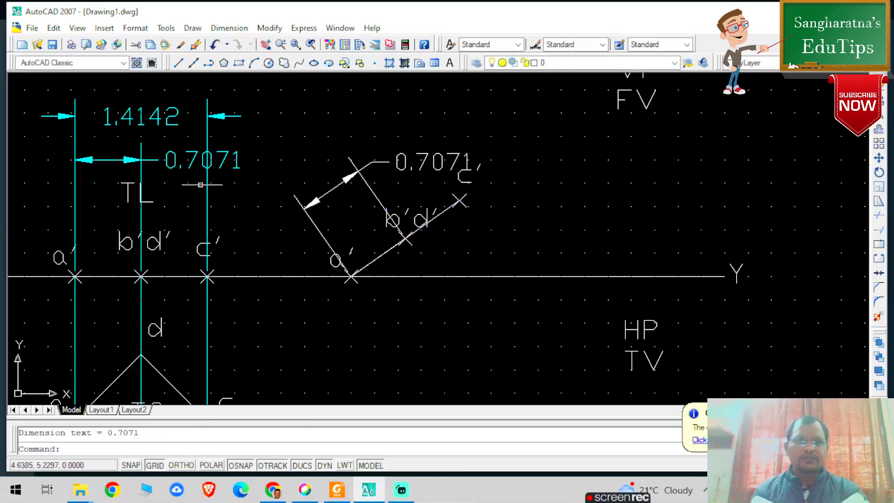
# Add an aligned dimension from a' to c' on the inclined line, placed beyond the a' to b'd' dimension
pyautogui.click(229, 28)
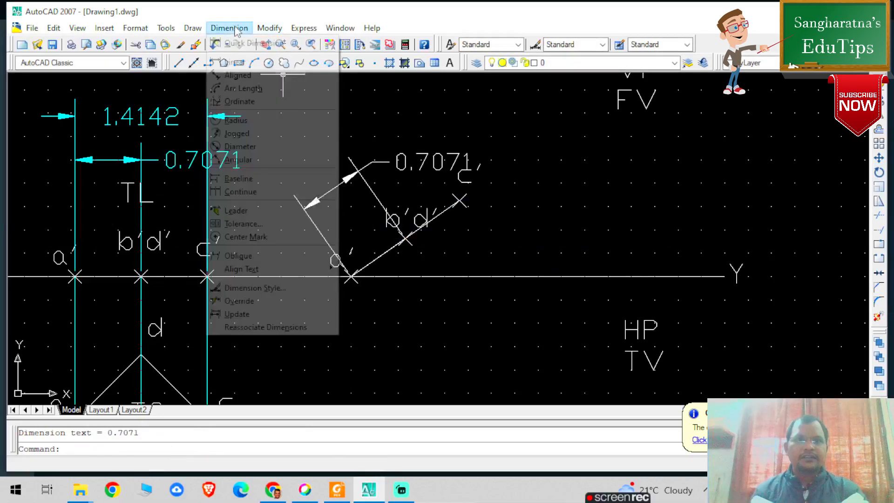
pyautogui.click(237, 75)
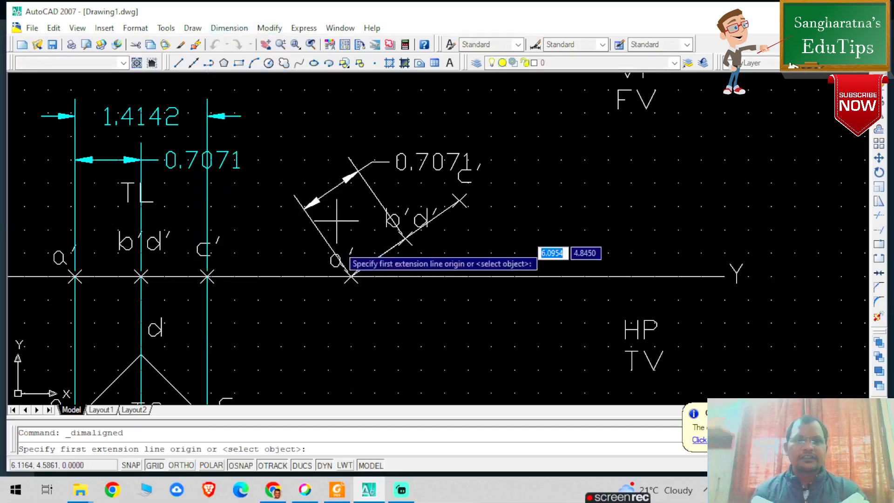
pyautogui.click(350, 277)
pyautogui.click(459, 200)
pyautogui.click(352, 128)
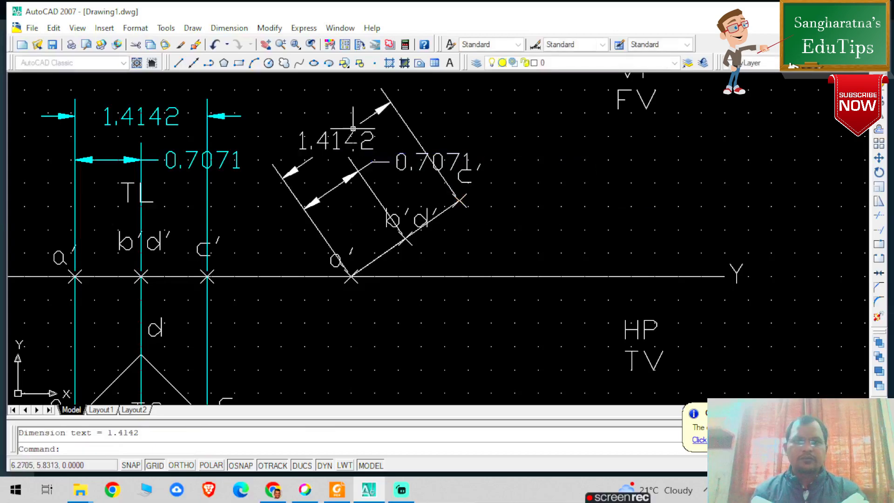
pyautogui.press('Escape')
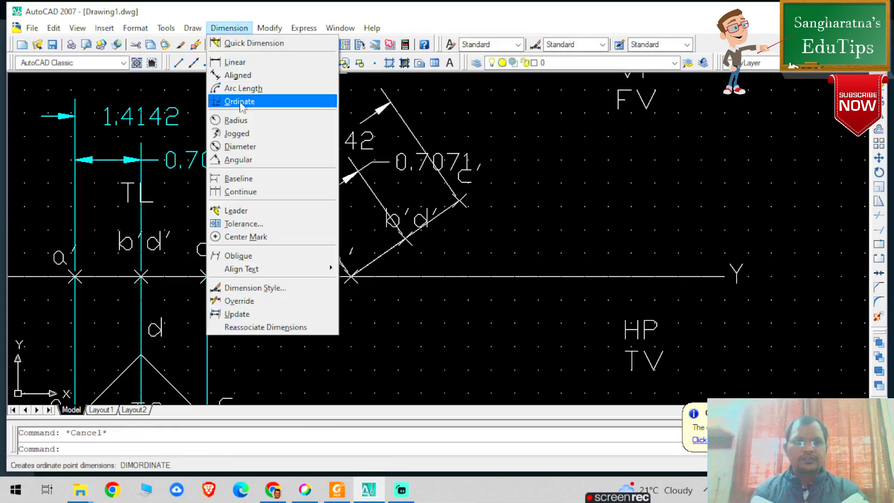
# Add an angular dimension between the inclined line and the XY line, with its text just below XY
pyautogui.click(238, 159)
pyautogui.click(381, 261)
pyautogui.click(377, 277)
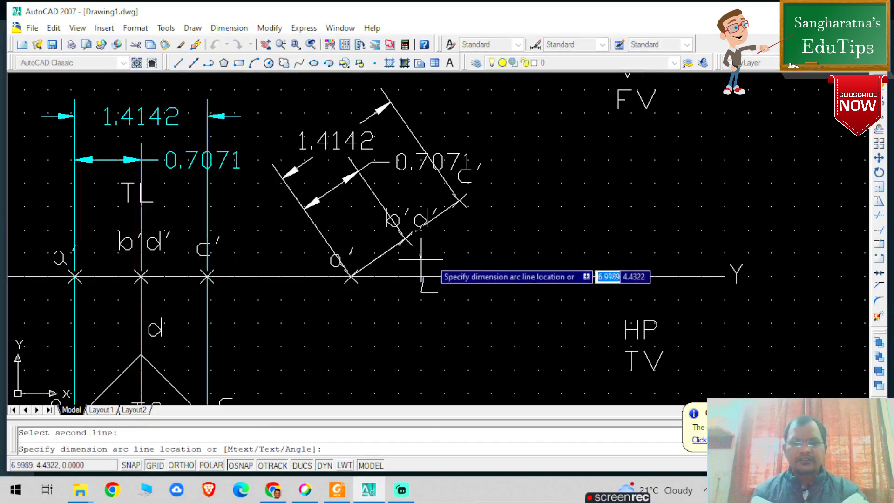
pyautogui.click(487, 292)
# Change the colour of the angular dimension and both aligned dimensions on the inclined front view to Cyan
pyautogui.click(443, 259)
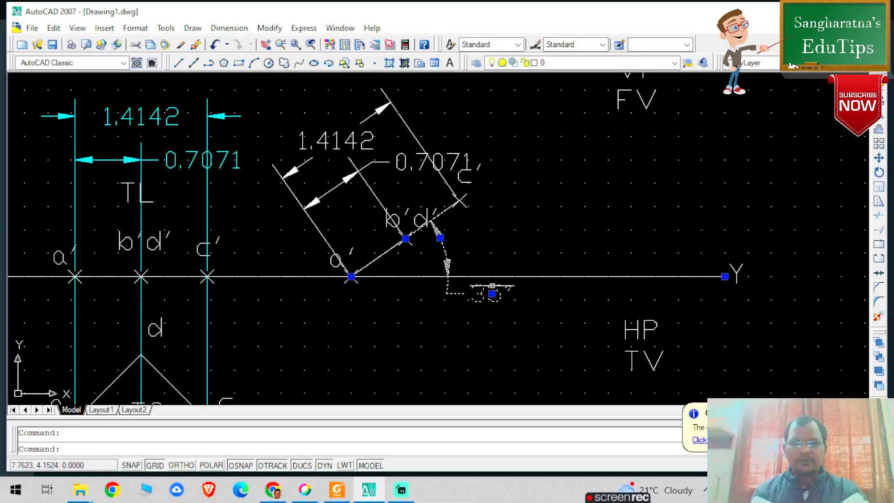
pyautogui.click(403, 163)
pyautogui.click(343, 141)
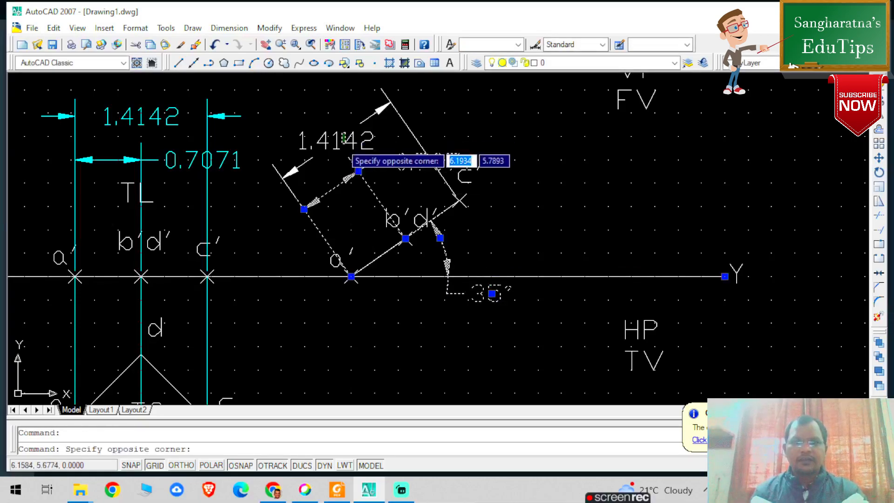
pyautogui.click(342, 144)
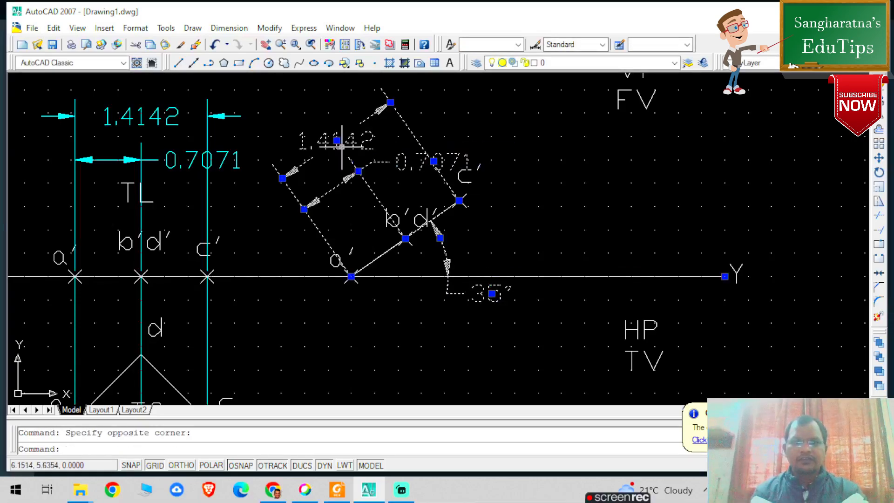
pyautogui.click(742, 64)
pyautogui.click(754, 126)
pyautogui.click(561, 174)
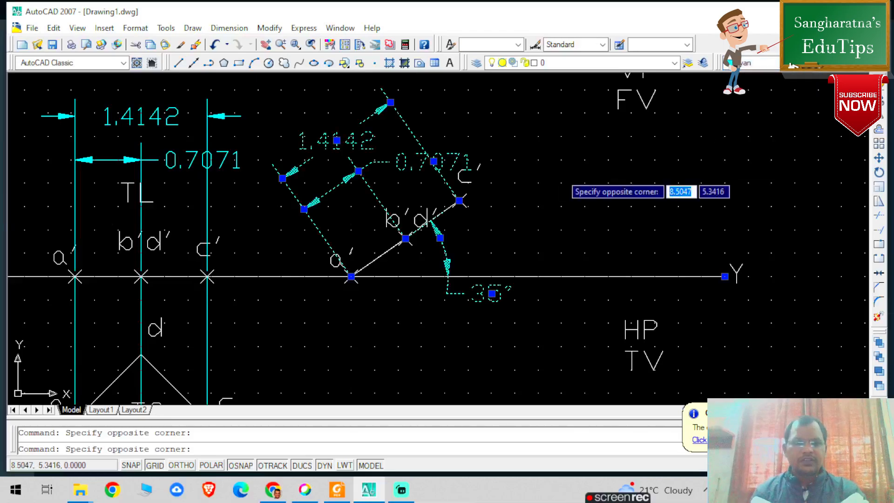
pyautogui.press('Escape')
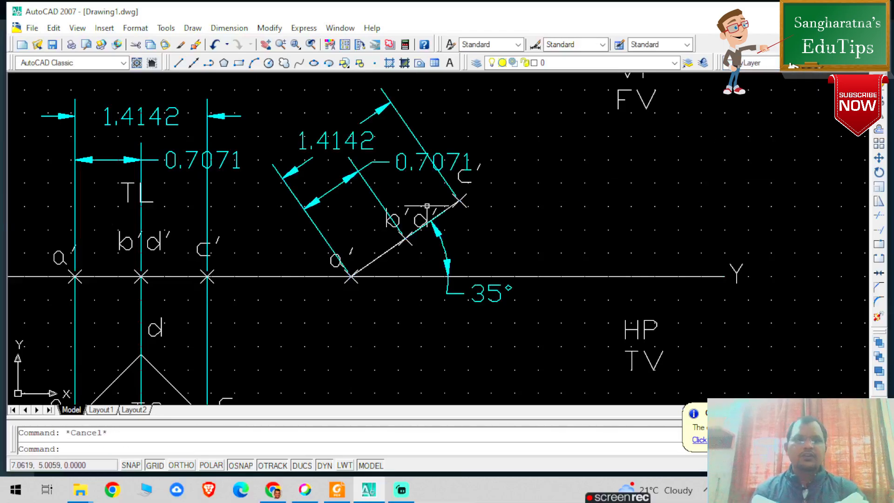
# Zoom to the full extent of the drawing to view the problem statement and all projections
pyautogui.scroll(-2, 435, 221)
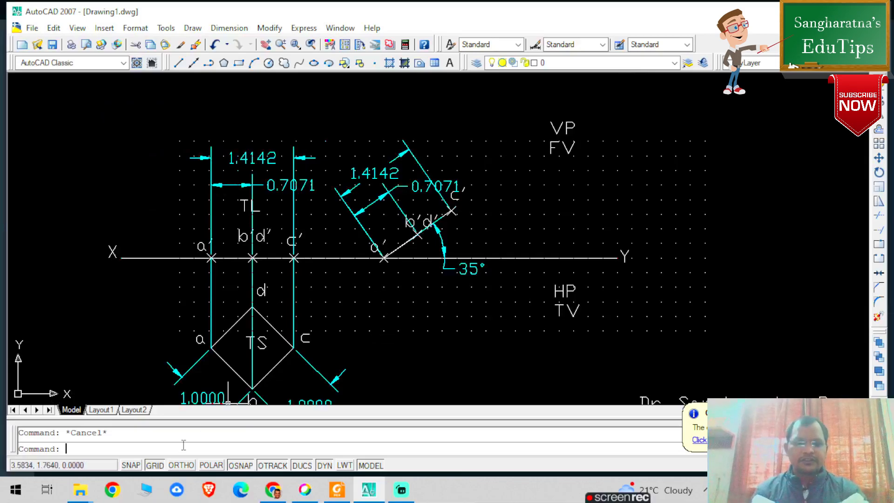
pyautogui.write('z')
pyautogui.press('Return')
pyautogui.write('a')
pyautogui.press('Return')
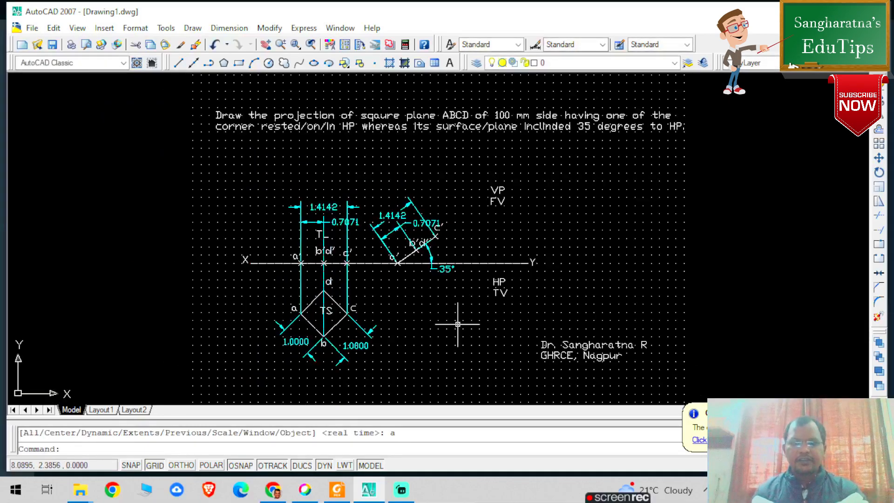
# Turn on Ortho and draw a vertical projector from a' on the XY line down past the level of corner b
pyautogui.scroll(3, 399, 355)
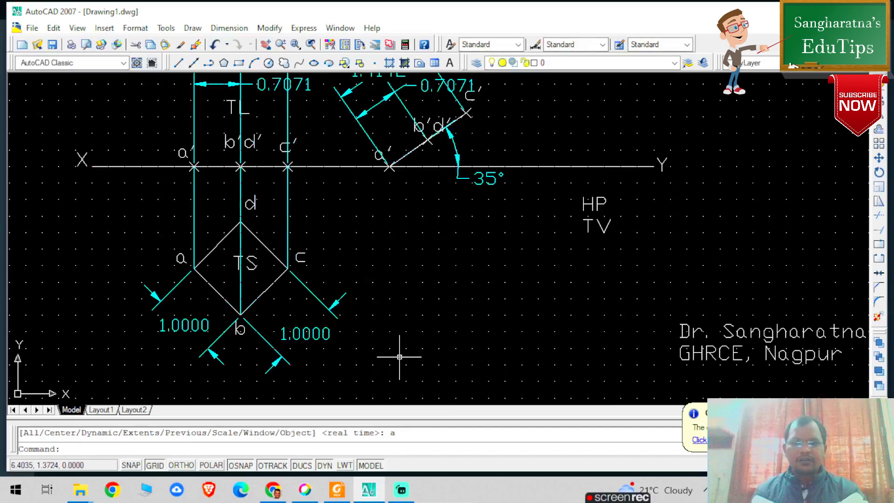
pyautogui.click(178, 63)
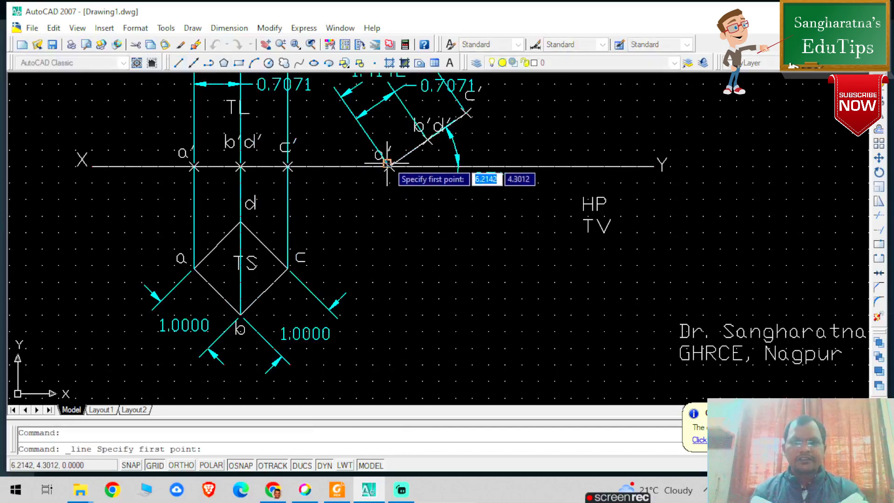
pyautogui.click(181, 466)
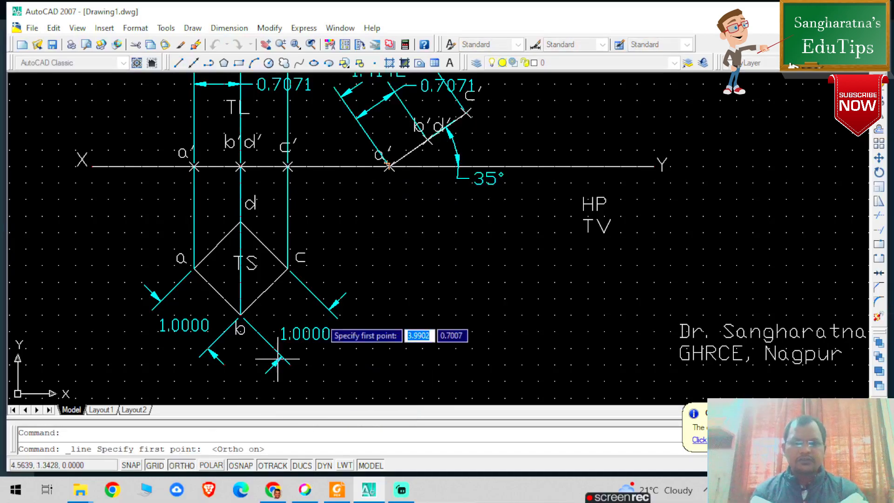
pyautogui.click(389, 166)
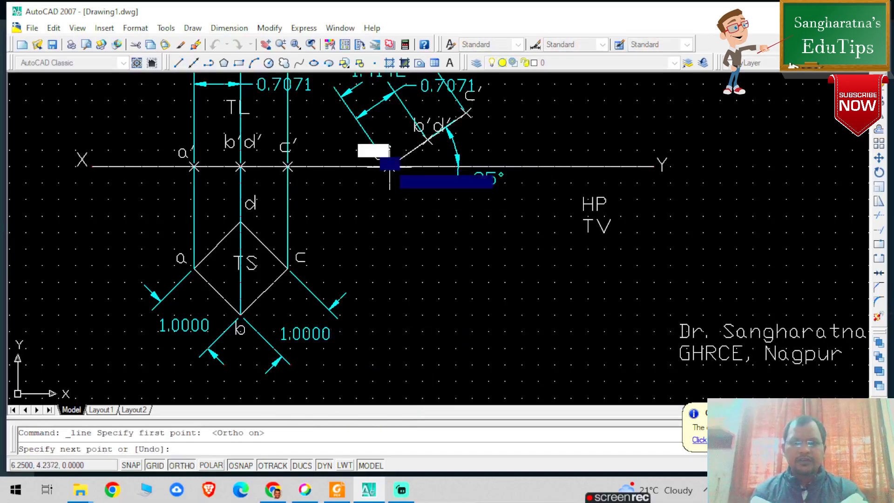
pyautogui.click(377, 364)
pyautogui.press('Escape')
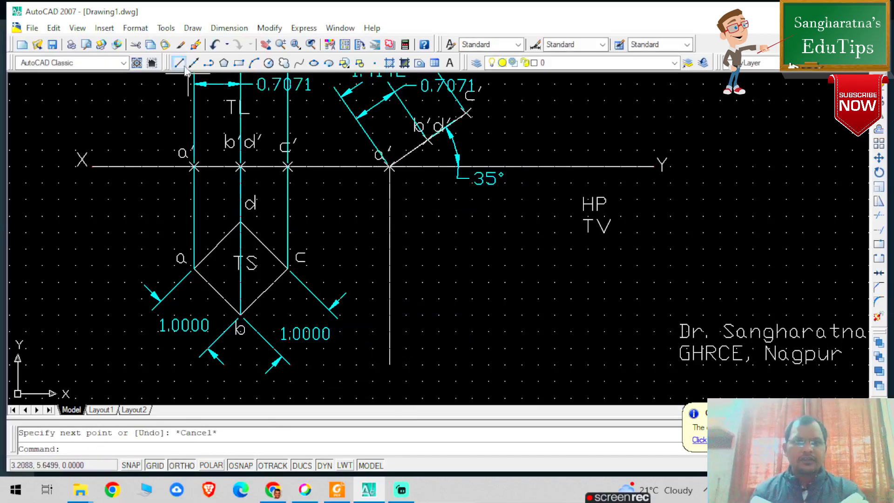
pyautogui.click(181, 65)
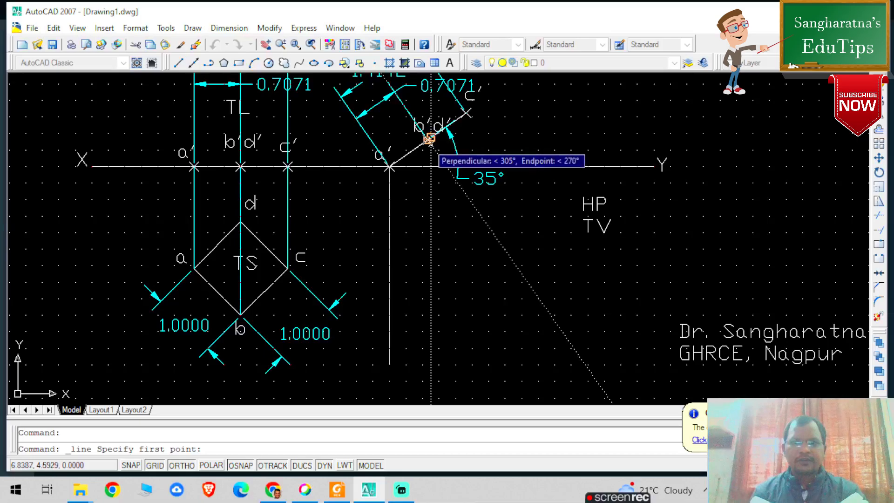
pyautogui.click(429, 138)
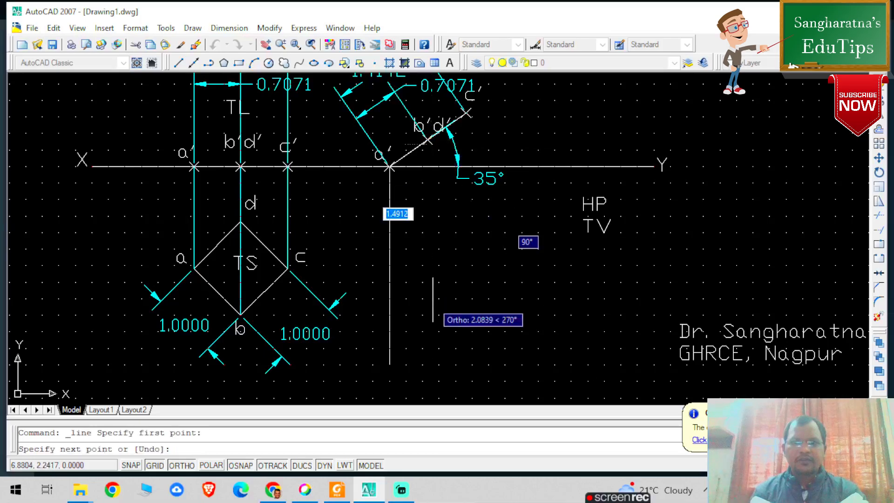
pyautogui.click(429, 361)
pyautogui.press('Escape')
pyautogui.click(214, 44)
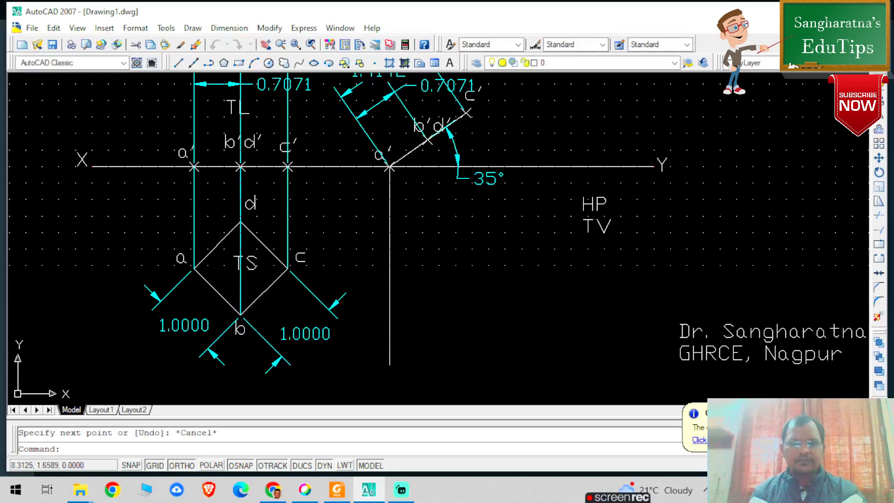
# Draw a vertical projector about 3.3 units long downward from b'd' on the inclined front view
pyautogui.click(178, 64)
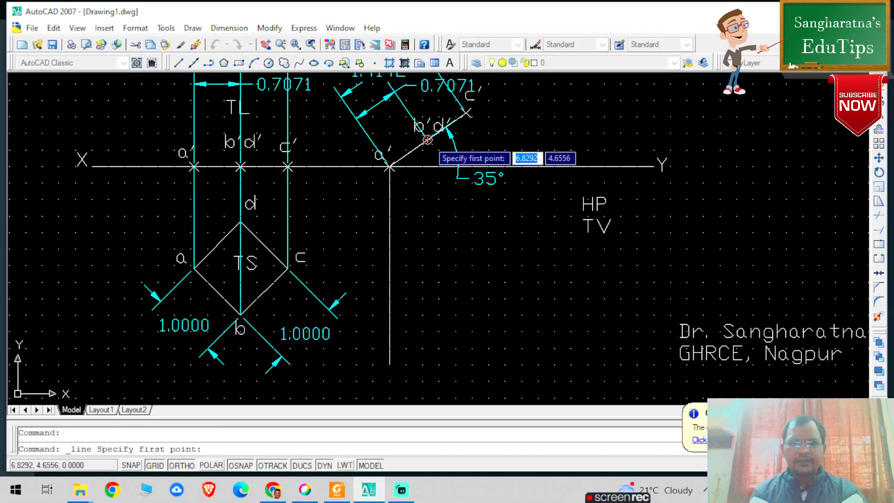
pyautogui.click(427, 140)
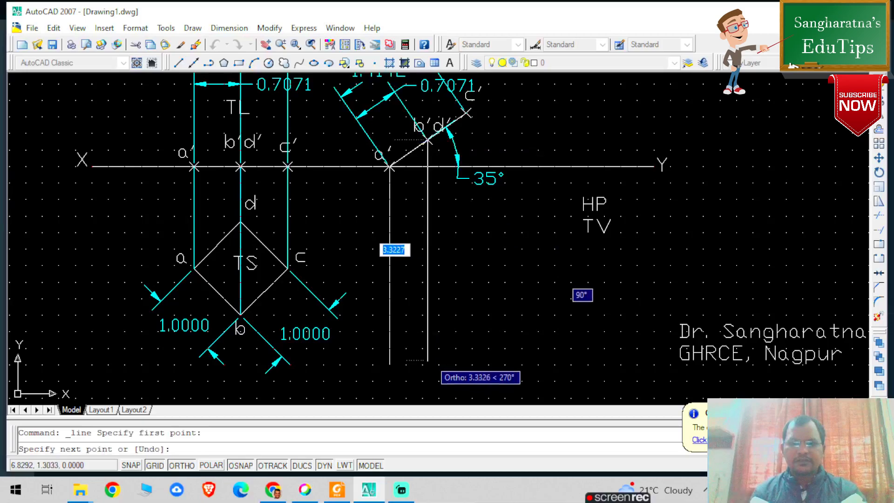
pyautogui.click(430, 362)
pyautogui.press('Escape')
pyautogui.click(177, 62)
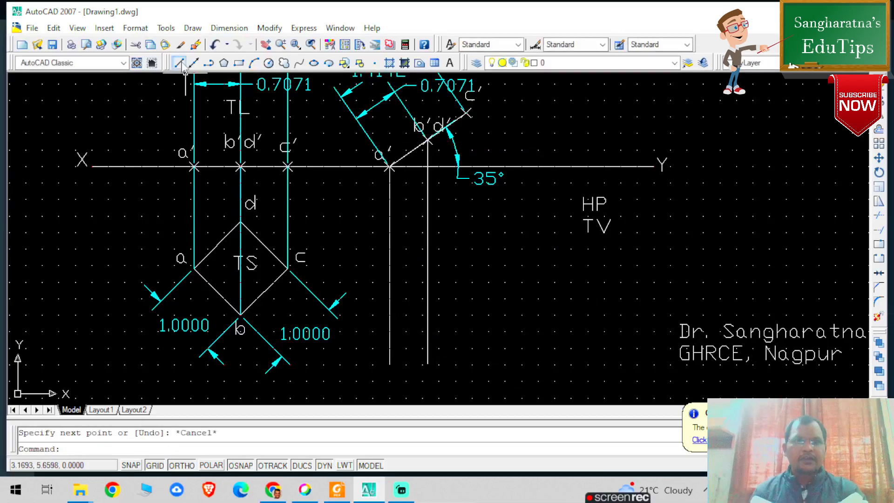
pyautogui.click(463, 111)
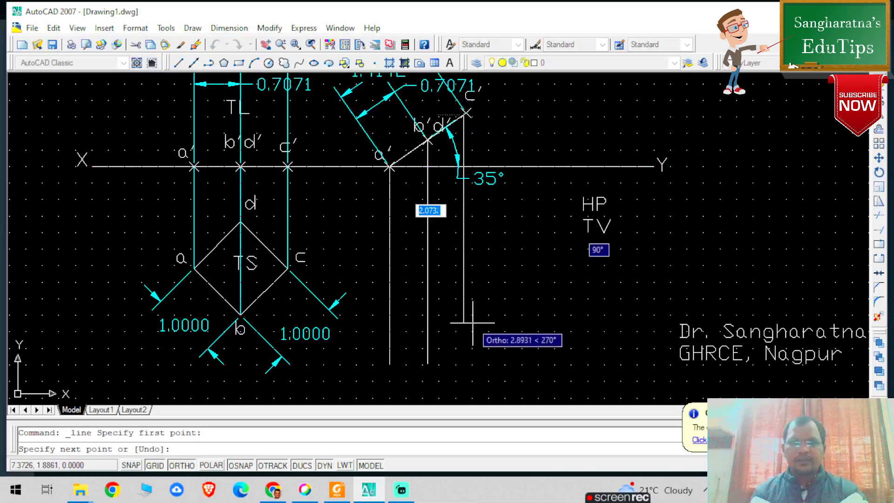
pyautogui.press('Escape')
# Draw a vertical projector from c' on the inclined line down to the level of the other two projectors' lower ends
pyautogui.scroll(2, 510, 134)
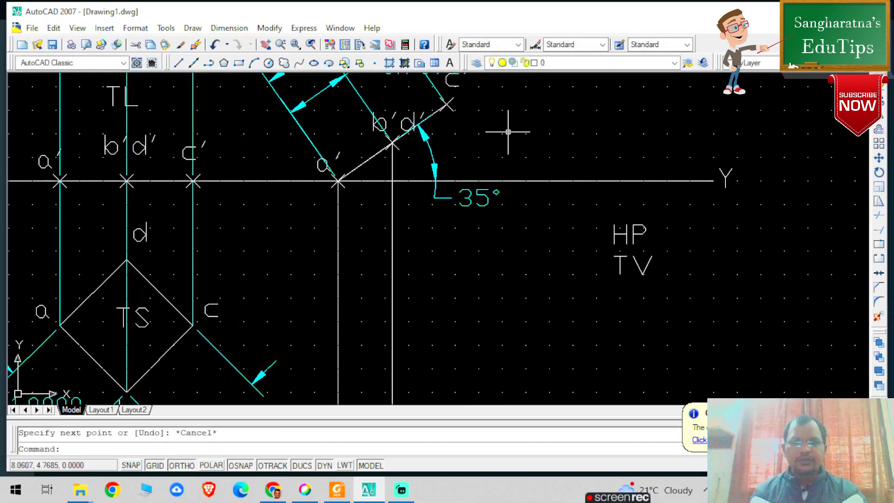
pyautogui.click(179, 63)
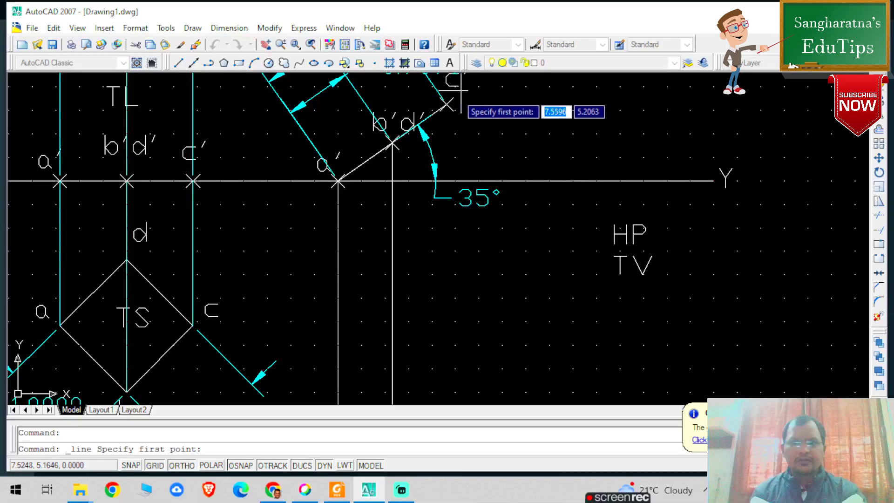
pyautogui.click(446, 104)
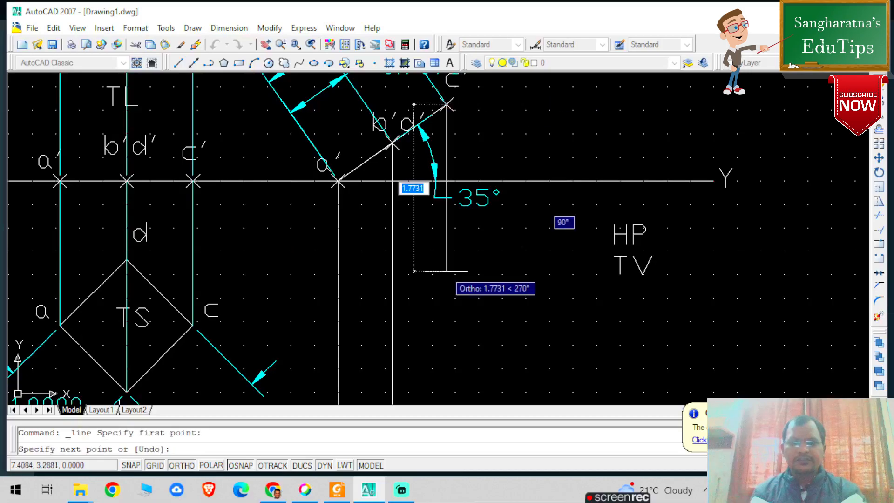
pyautogui.scroll(-3, 425, 269)
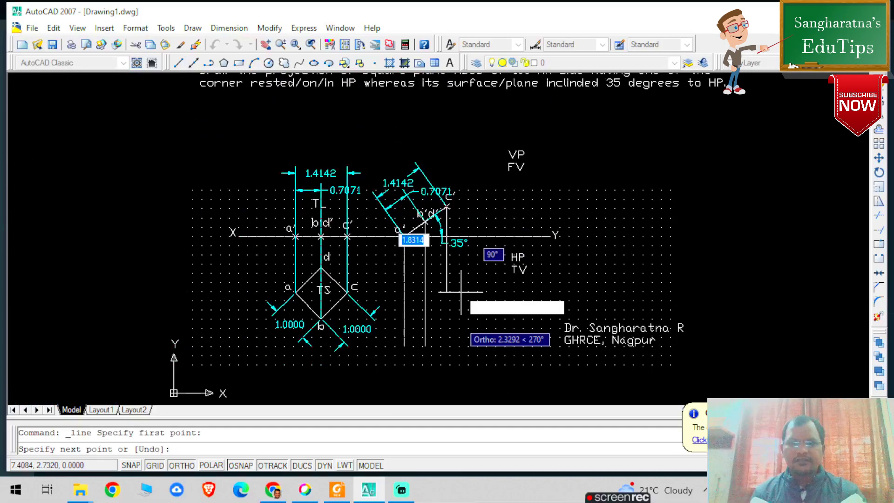
pyautogui.click(447, 345)
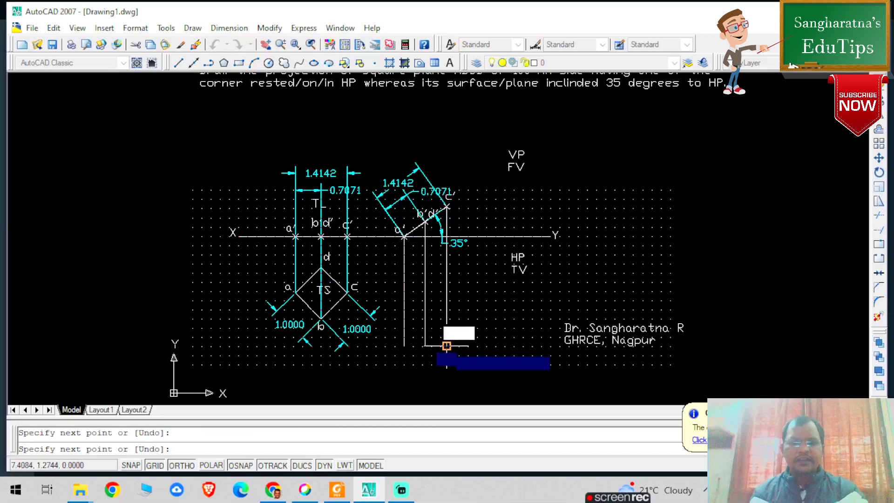
pyautogui.press('Escape')
# Draw a horizontal projector from corner d of the true-shape square to just beyond the c' projector
pyautogui.scroll(3, 499, 304)
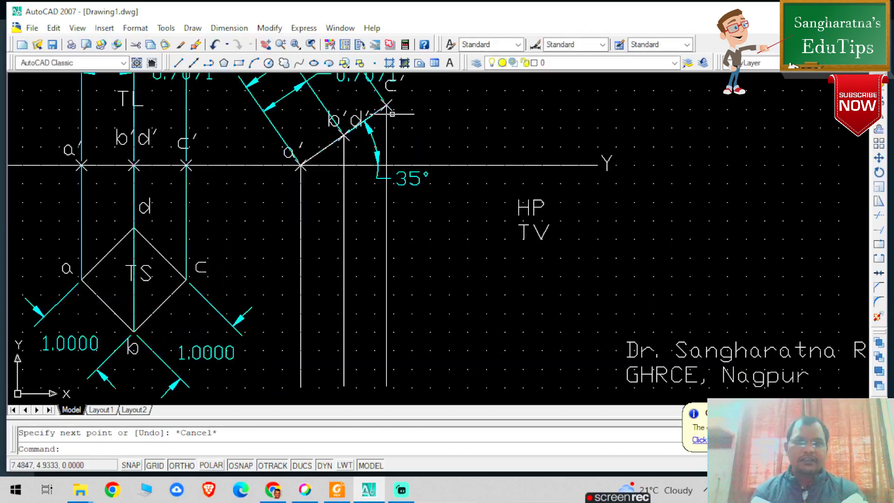
pyautogui.click(177, 63)
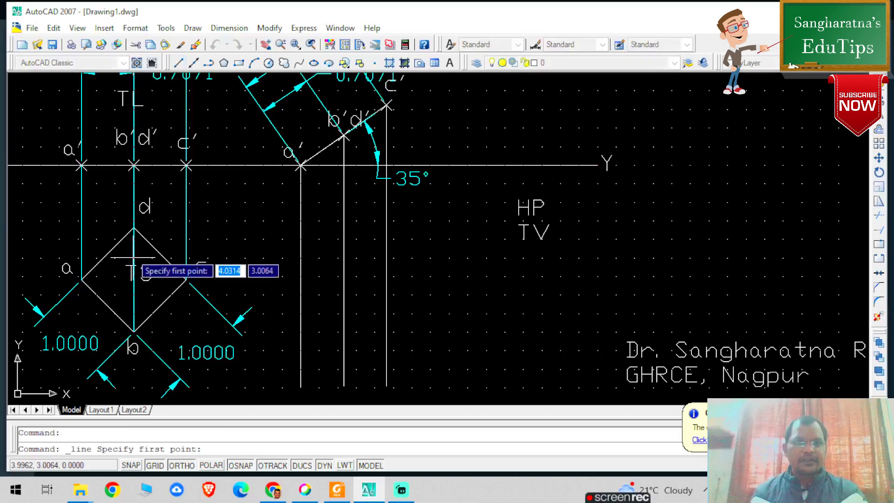
pyautogui.click(135, 228)
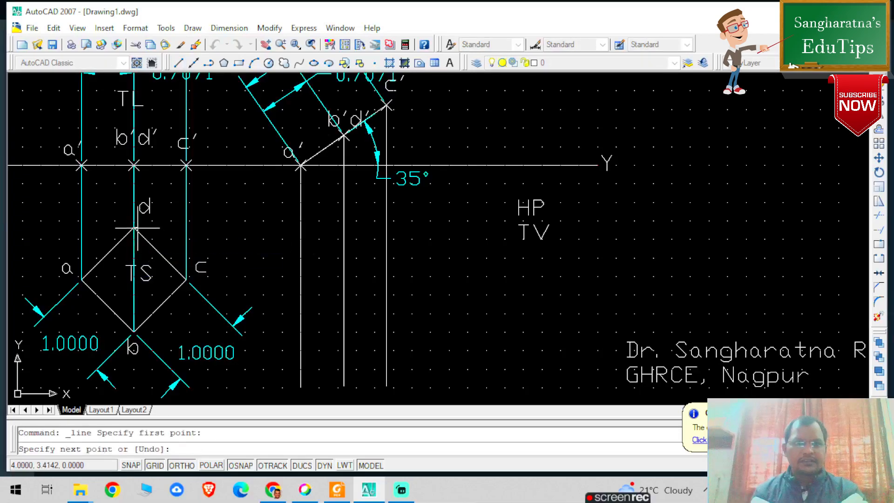
pyautogui.click(421, 228)
pyautogui.press('Escape')
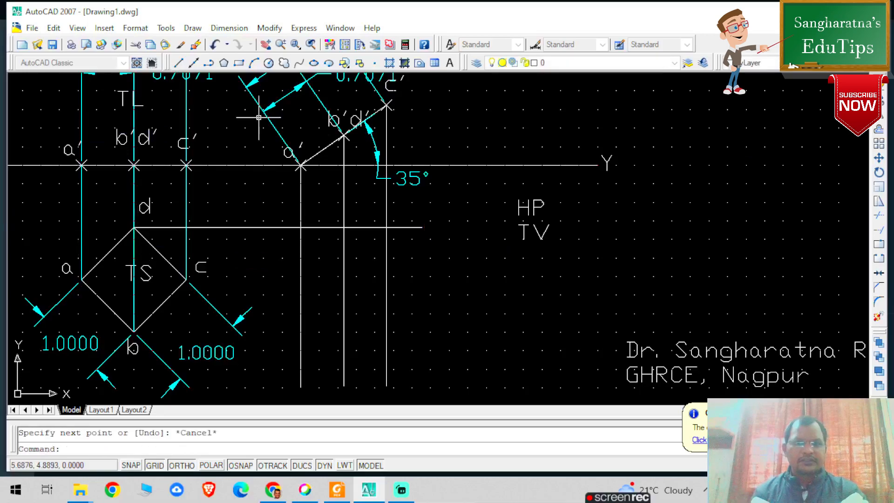
pyautogui.click(178, 62)
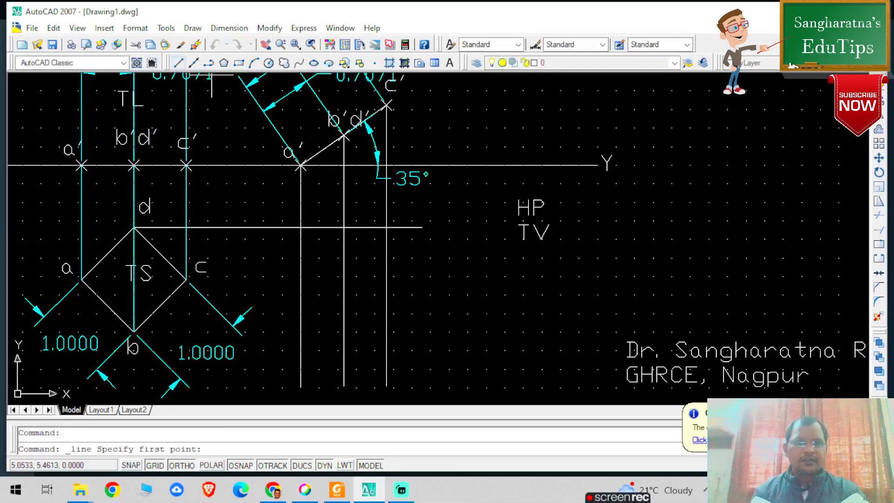
pyautogui.click(79, 281)
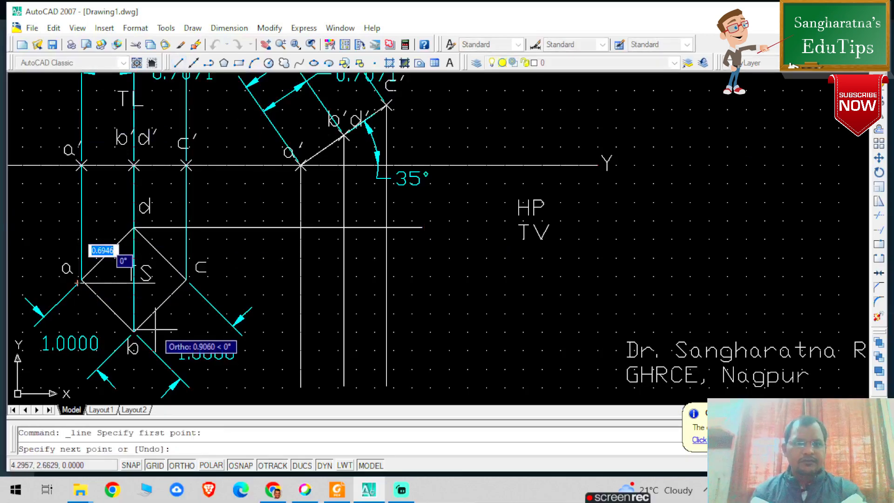
pyautogui.press('Escape')
# Draw a horizontal projector about 4.6 units long from corner a through corner c and across the three vertical projectors
pyautogui.click(178, 63)
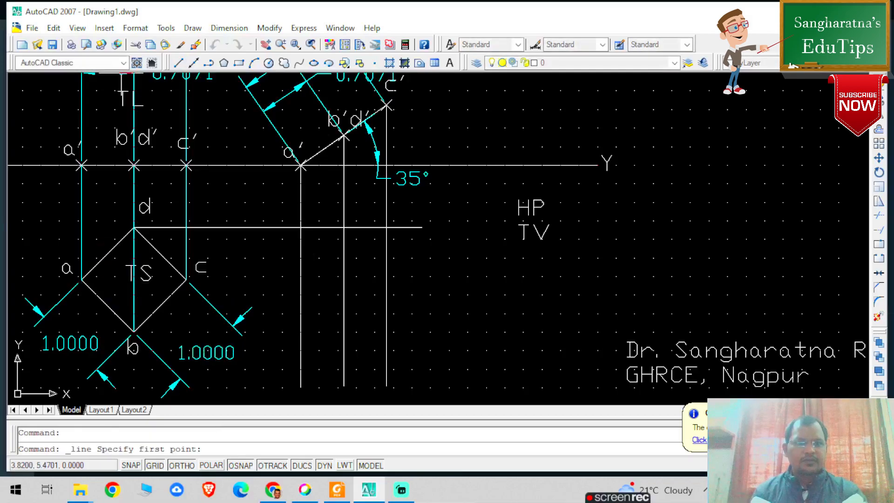
pyautogui.click(83, 279)
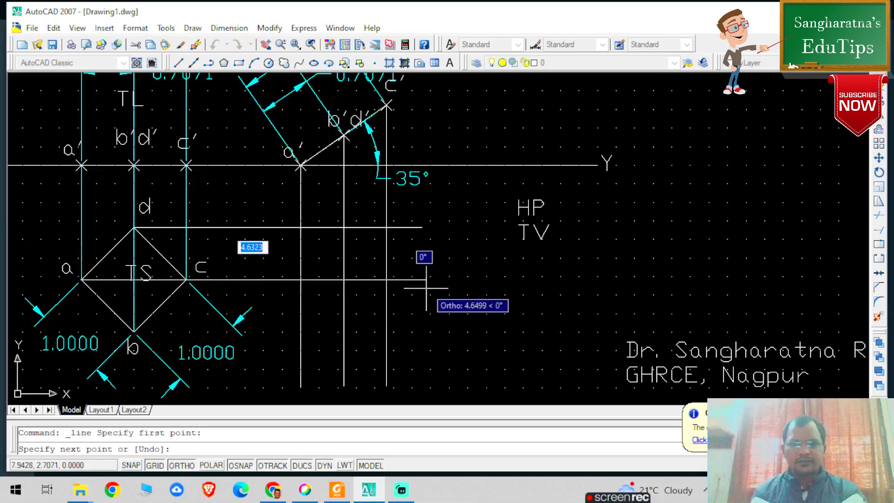
pyautogui.click(396, 280)
pyautogui.press('Escape')
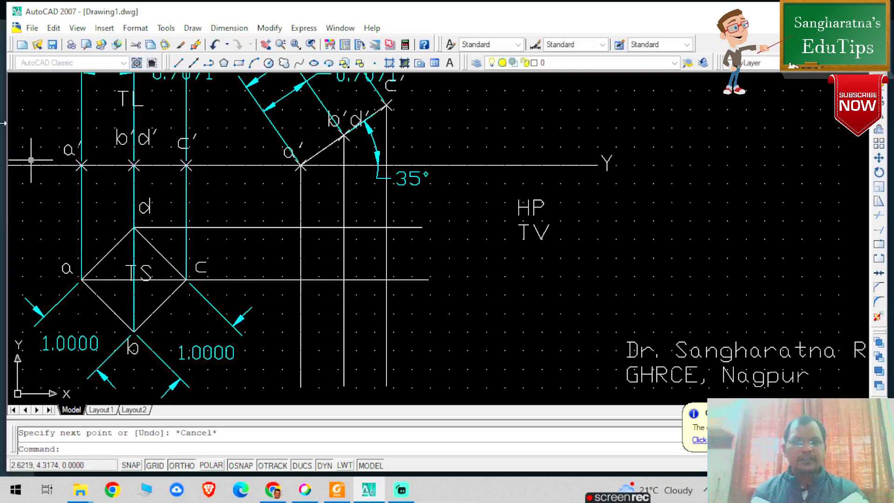
# Draw a horizontal projector from corner b of the square across the three vertical projectors
pyautogui.press('space')
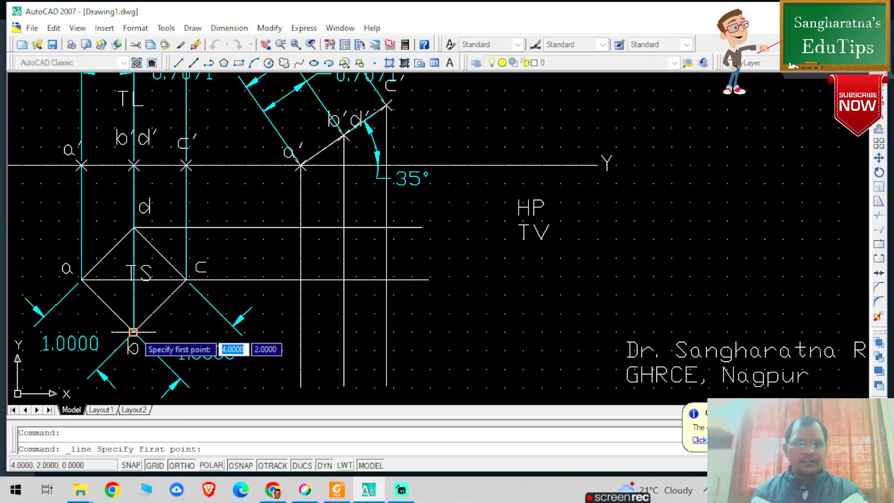
pyautogui.click(134, 331)
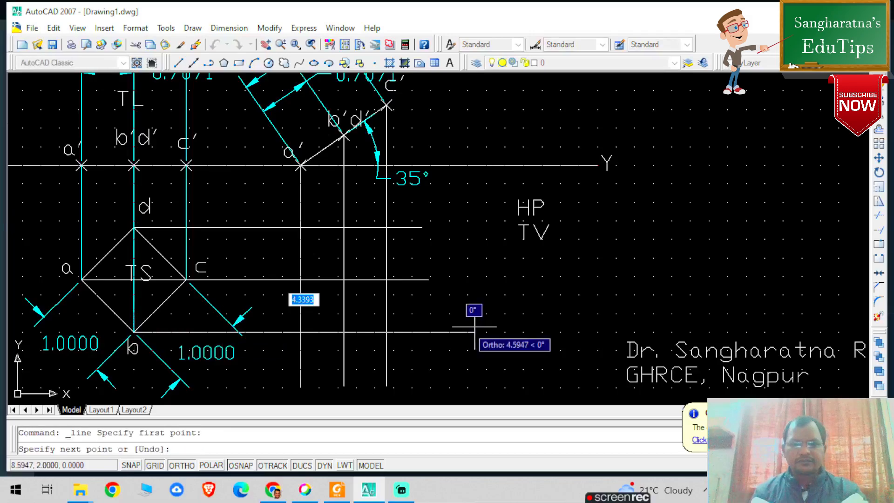
pyautogui.click(442, 328)
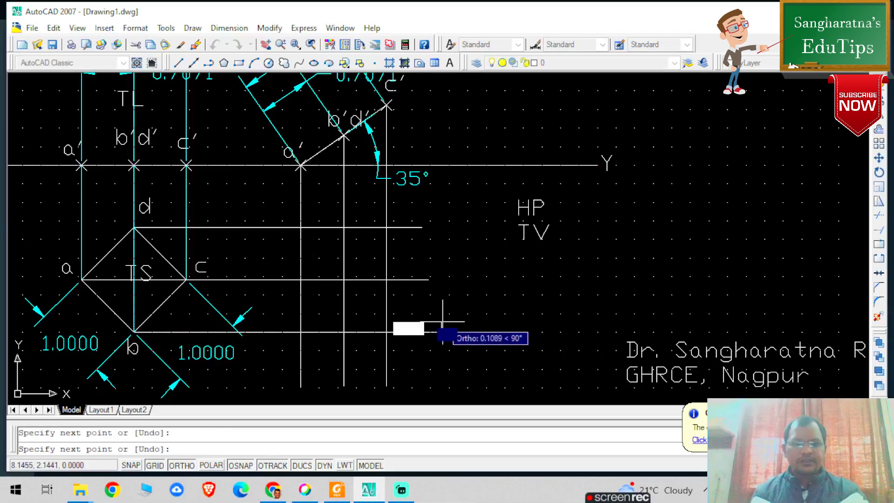
pyautogui.press('Escape')
# Change the colour of the three vertical and three horizontal projectors to Cyan
pyautogui.click(386, 200)
pyautogui.click(343, 206)
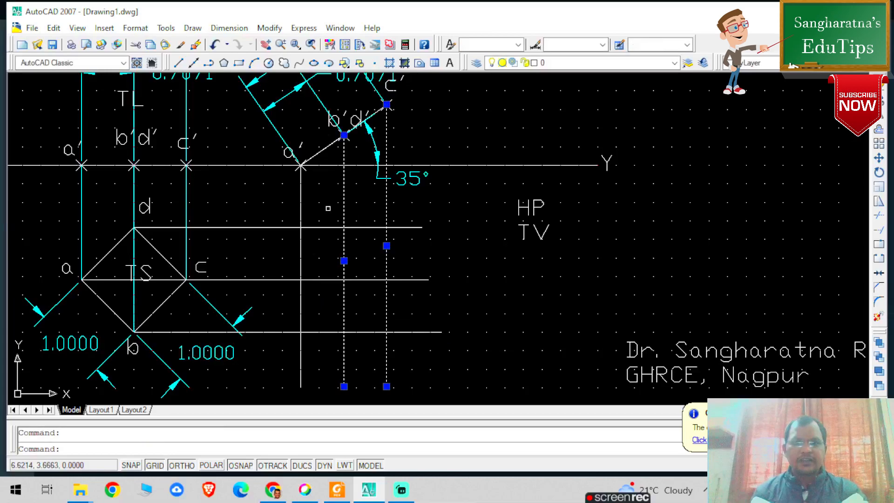
pyautogui.click(301, 220)
pyautogui.click(278, 227)
pyautogui.click(276, 280)
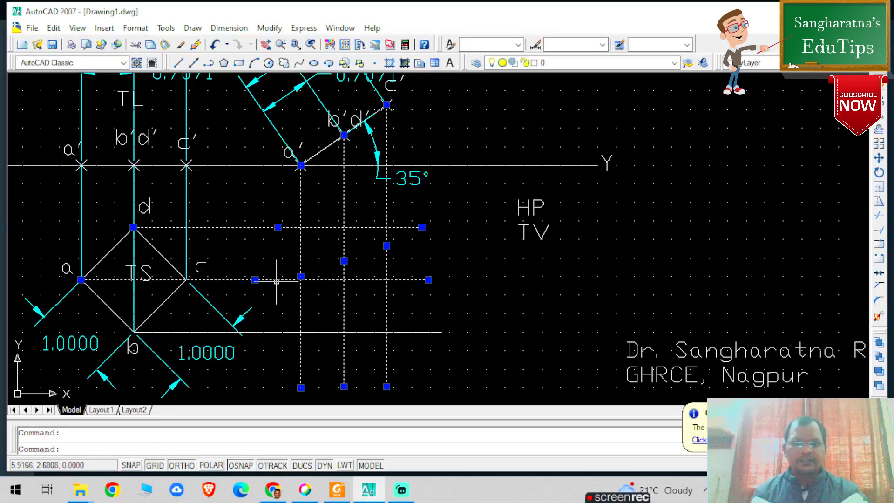
pyautogui.click(280, 331)
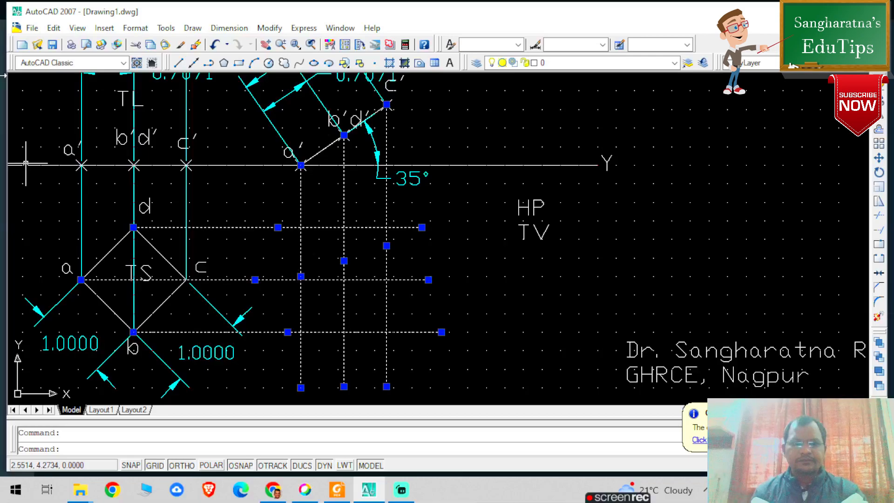
pyautogui.click(749, 62)
pyautogui.click(758, 128)
pyautogui.click(718, 193)
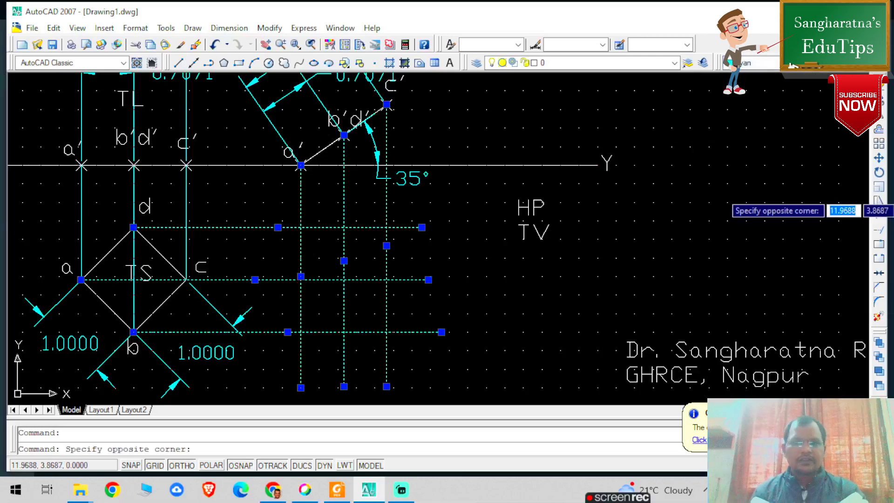
pyautogui.press('Escape')
# Place four points where the a', b'd' and c' vertical projectors meet the matching horizontal projectors from corners a, d, b and c
pyautogui.click(375, 63)
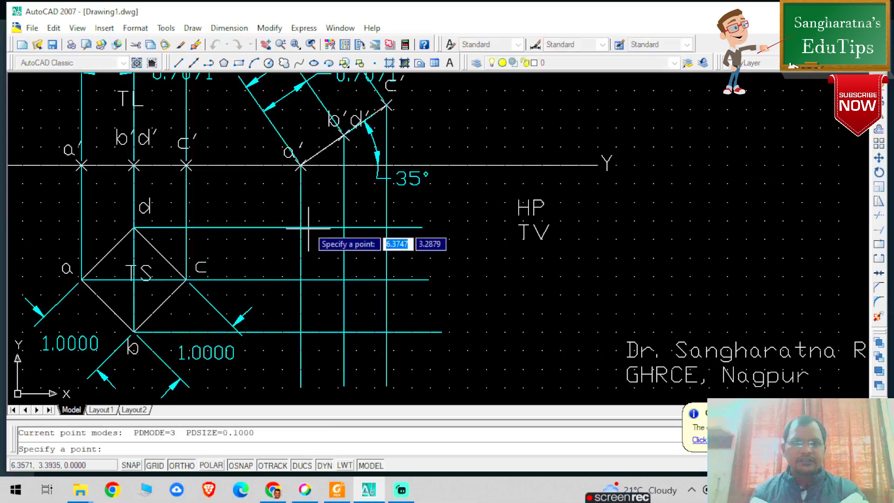
pyautogui.click(300, 277)
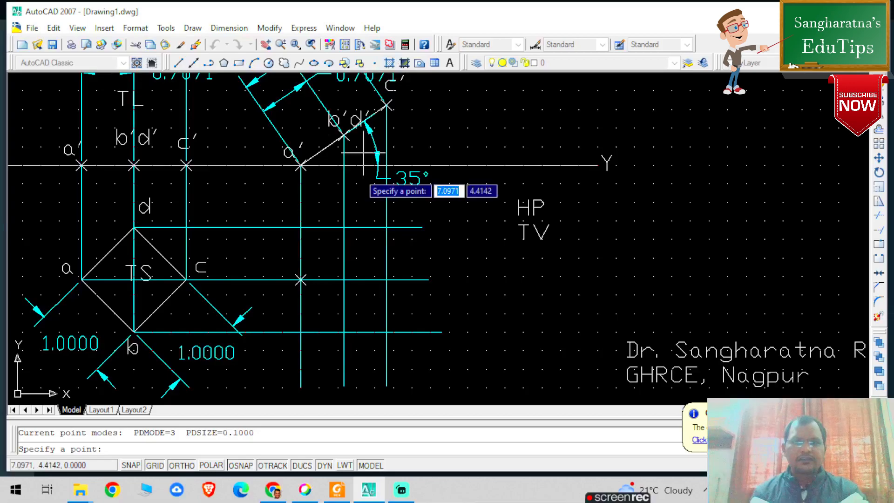
pyautogui.click(343, 228)
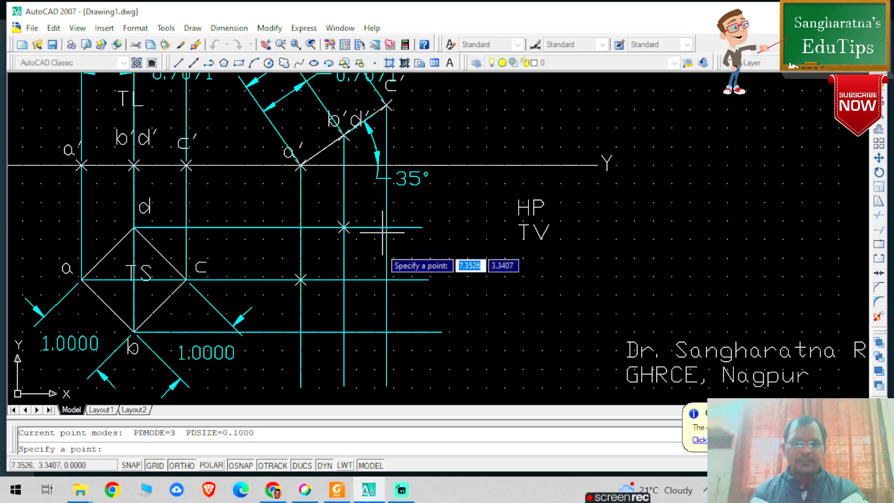
pyautogui.click(344, 331)
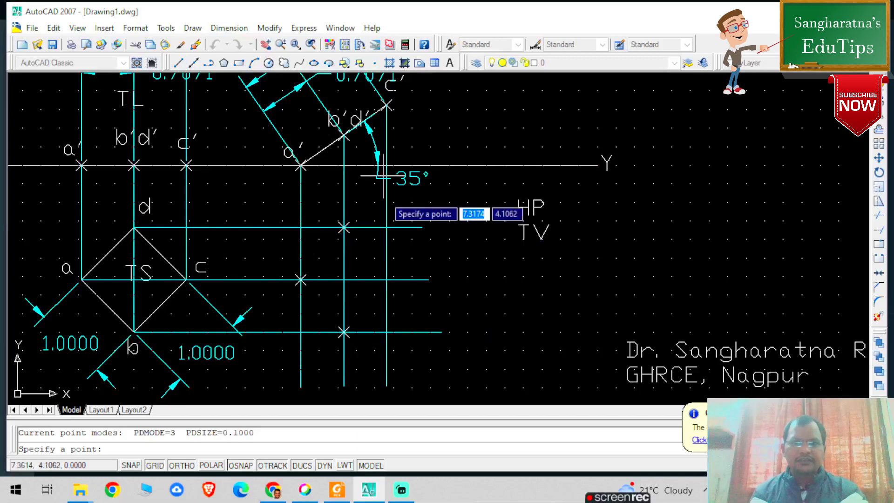
pyautogui.click(386, 280)
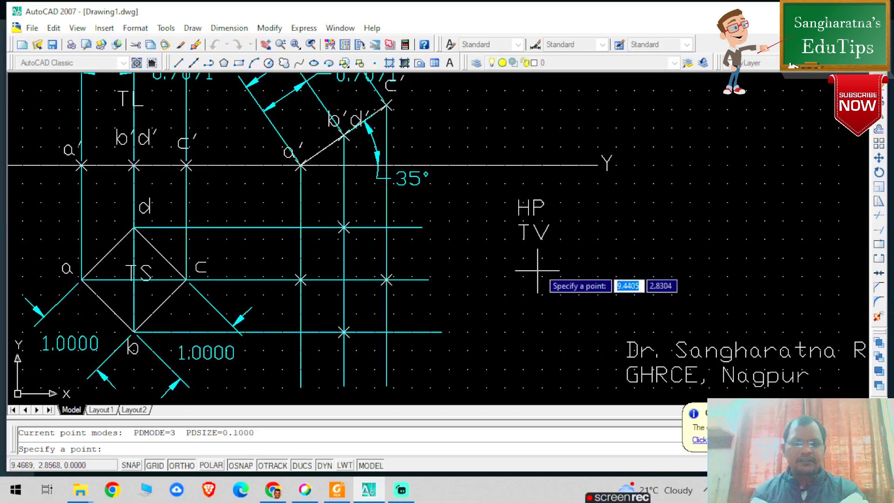
pyautogui.press('Escape')
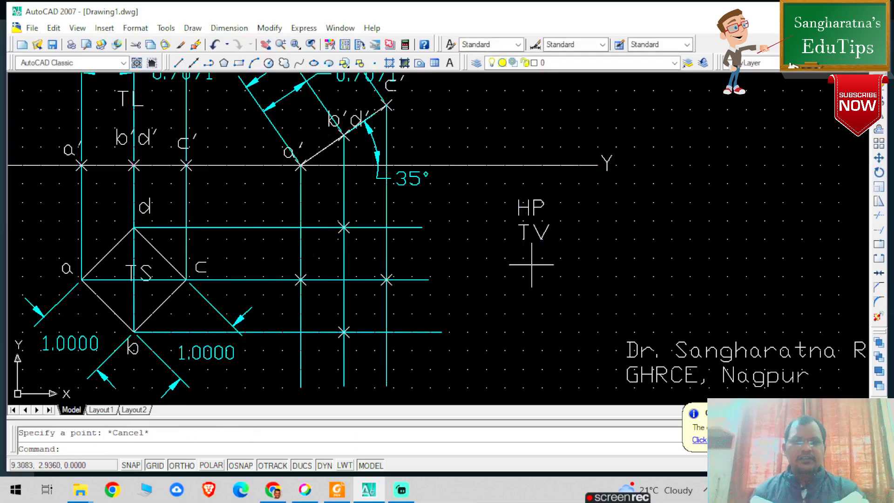
# Draw the closed four-sided top view with Ortho off, joining the four intersection points with lines
pyautogui.click(178, 63)
pyautogui.press('F8')
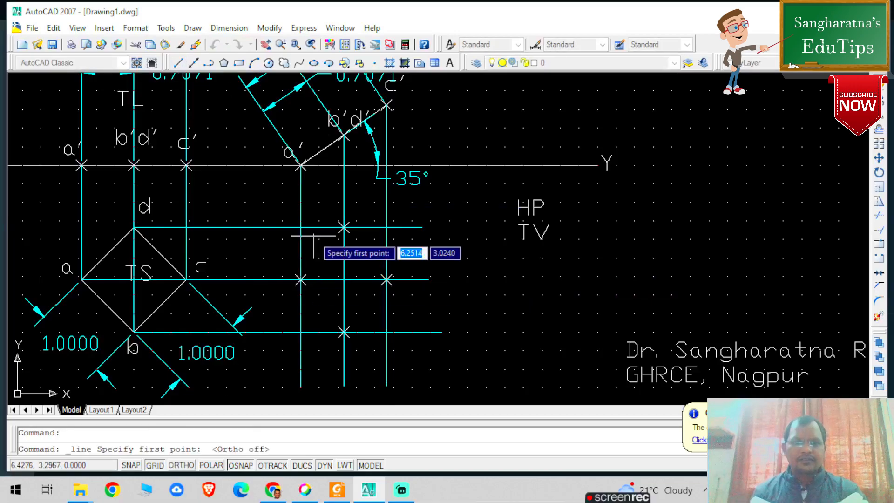
pyautogui.click(301, 280)
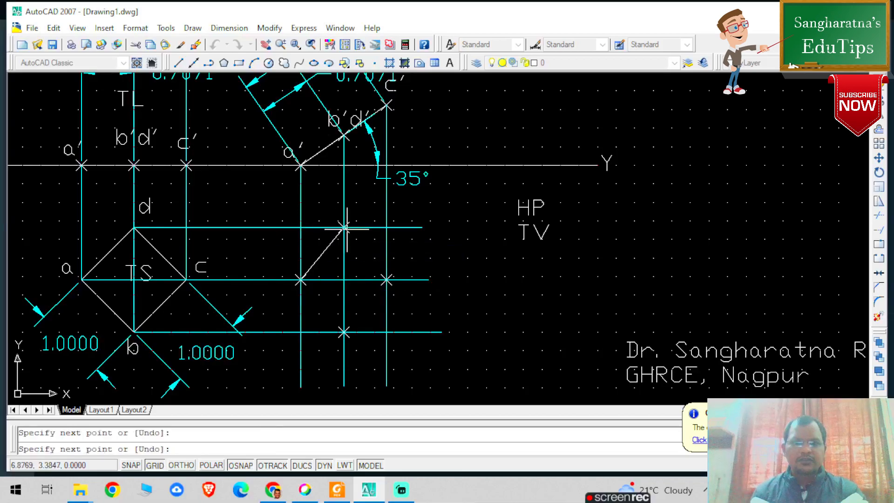
pyautogui.click(344, 227)
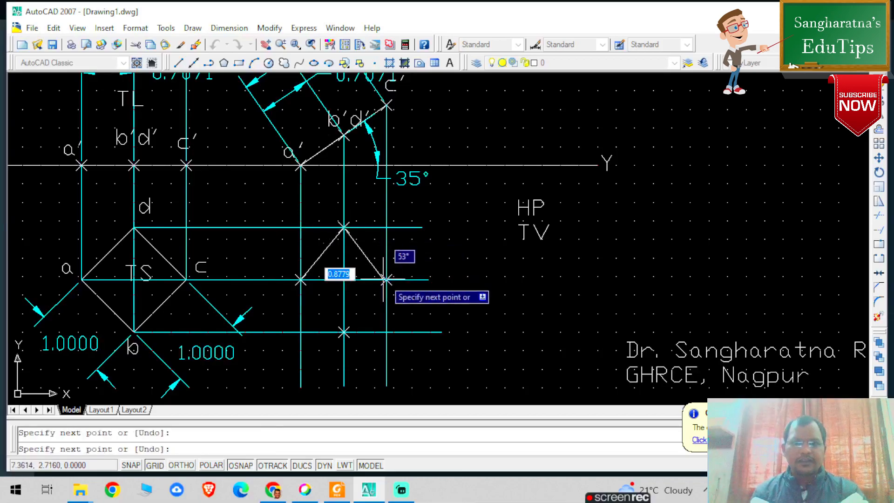
pyautogui.click(386, 279)
pyautogui.click(343, 331)
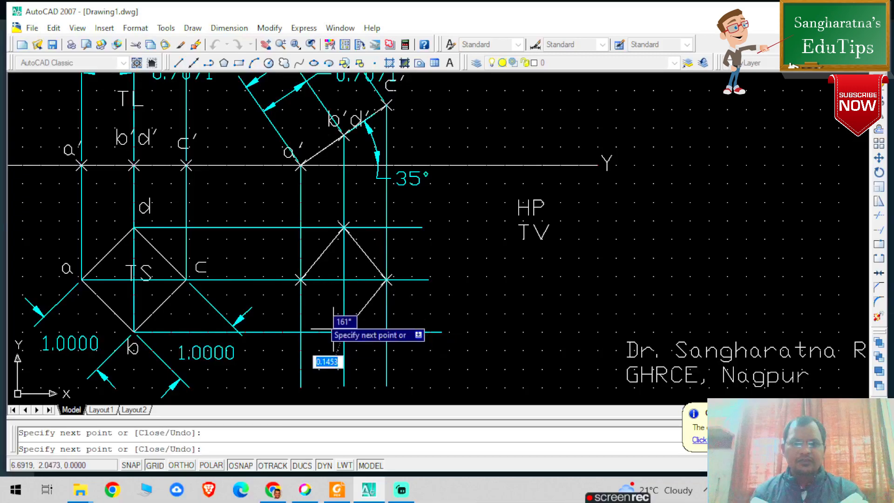
pyautogui.click(300, 280)
pyautogui.press('Escape')
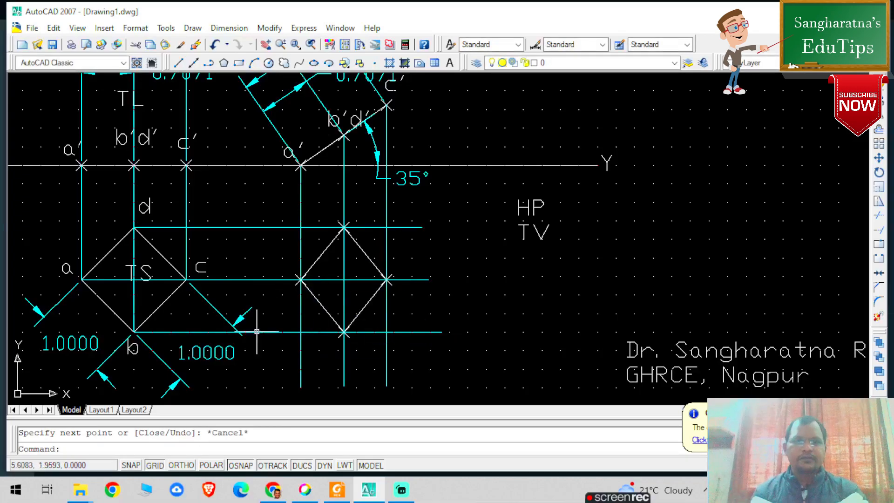
# Label the top view corner on the a' projector as a1 using single-line text with height 0.2 and rotation 0
pyautogui.write('dtext')
pyautogui.press('Return')
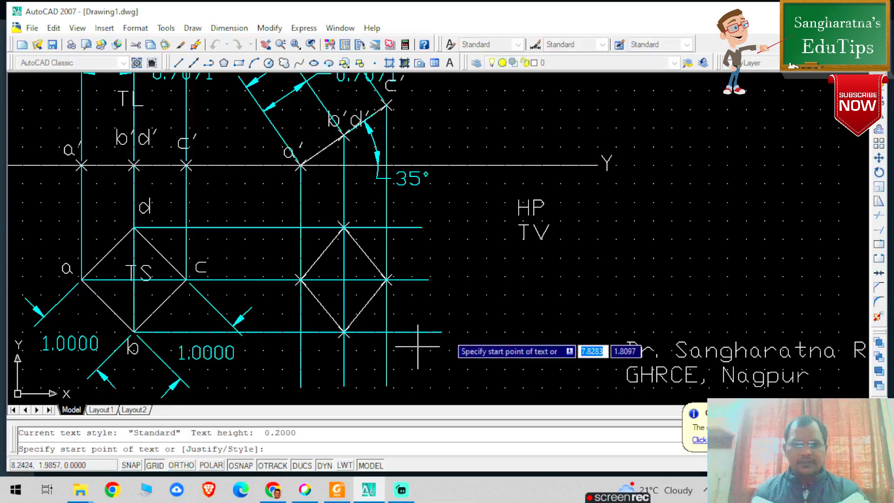
pyautogui.click(452, 331)
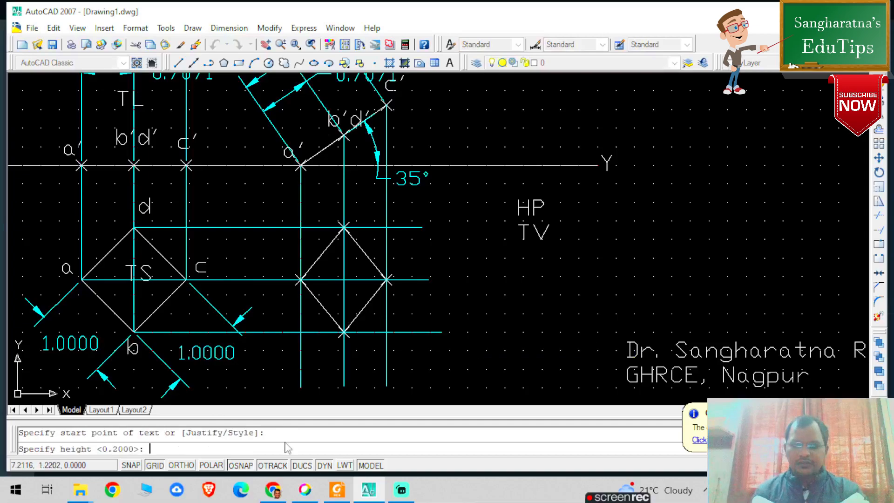
pyautogui.write('0.2')
pyautogui.press('Return')
pyautogui.write('0')
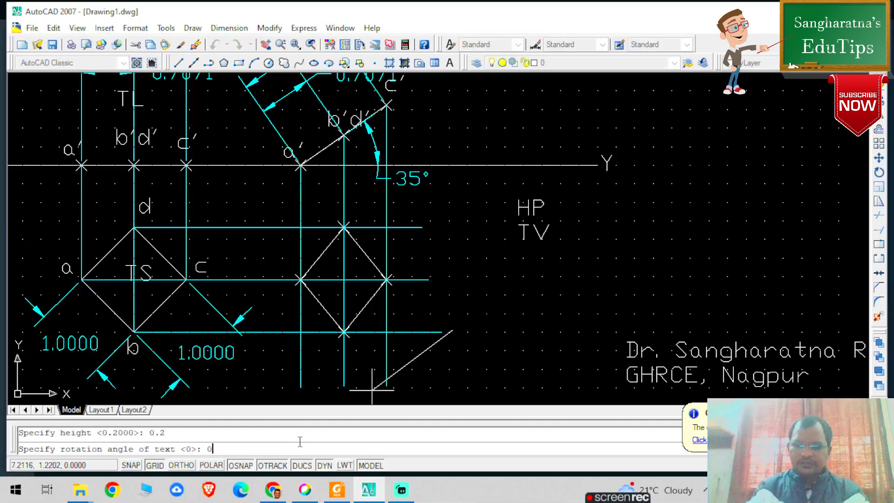
pyautogui.press('Return')
pyautogui.write('a')
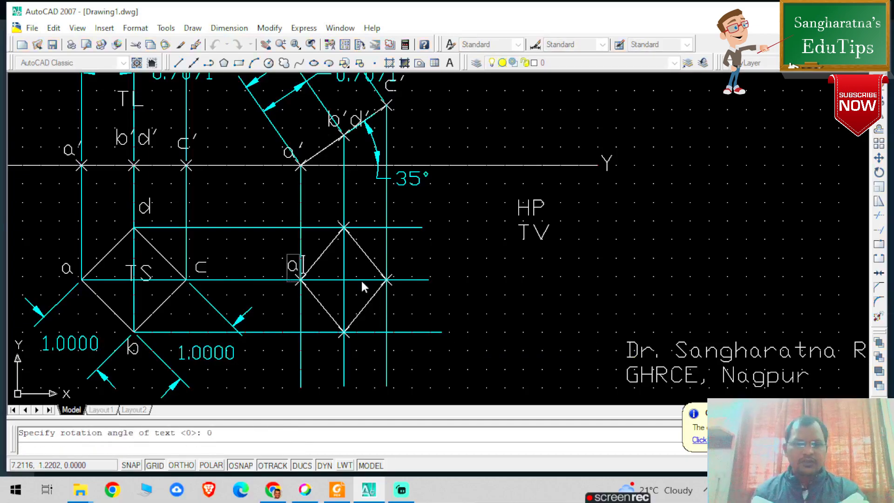
pyautogui.write('1')
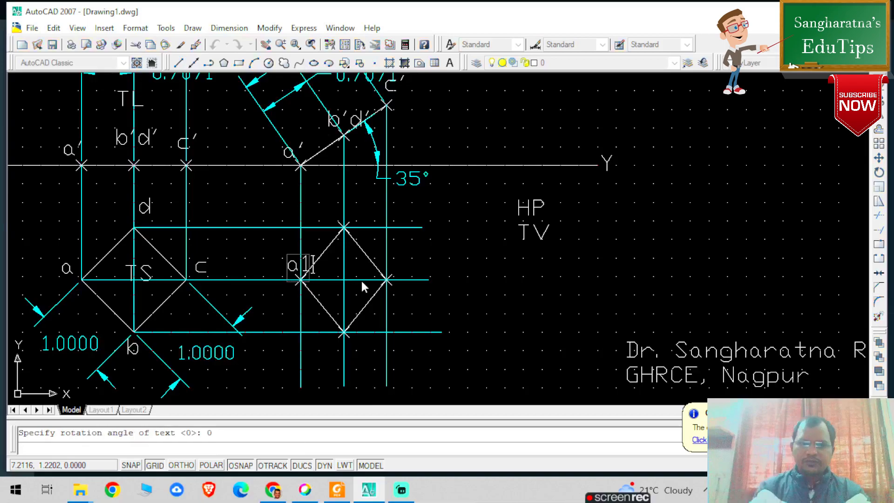
# Label the remaining top view corners d1 at the upper point, c1 on the c' projector and b1 at the lower point
pyautogui.click(334, 219)
pyautogui.write('d1')
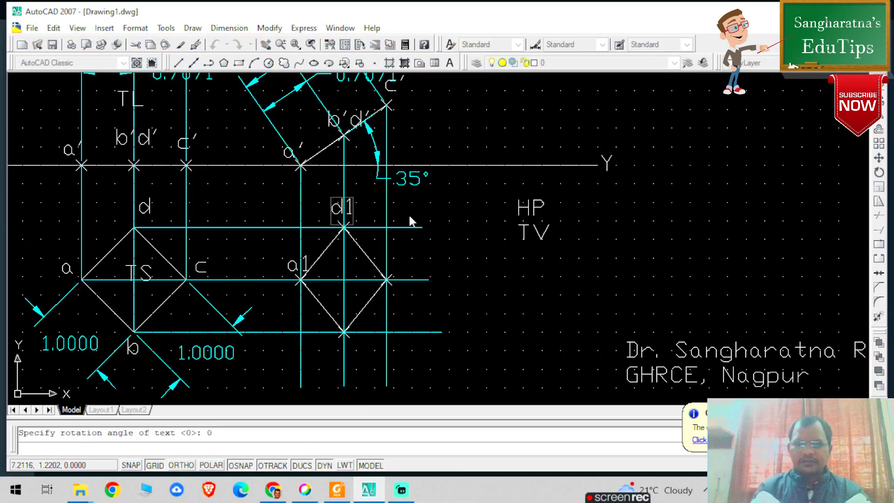
pyautogui.click(399, 298)
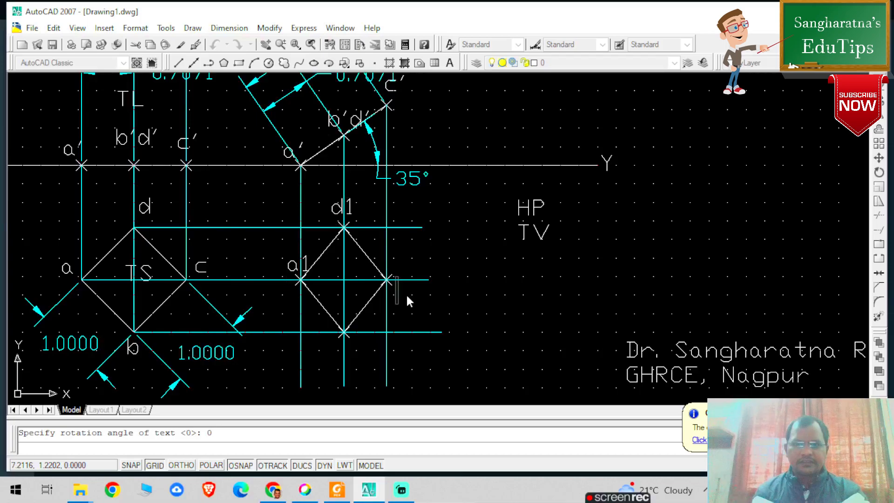
pyautogui.write('c1')
pyautogui.click(334, 356)
pyautogui.write('b1')
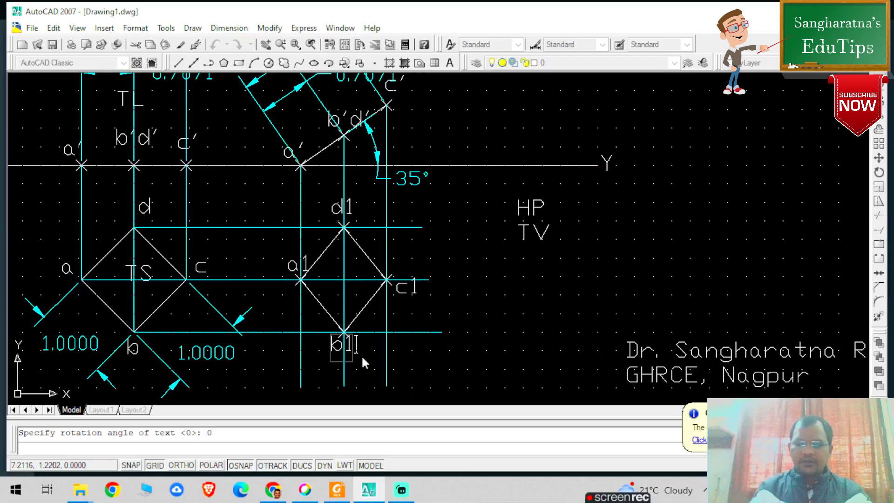
# Add the label TV inside the new top view and finish the text command
pyautogui.click(336, 272)
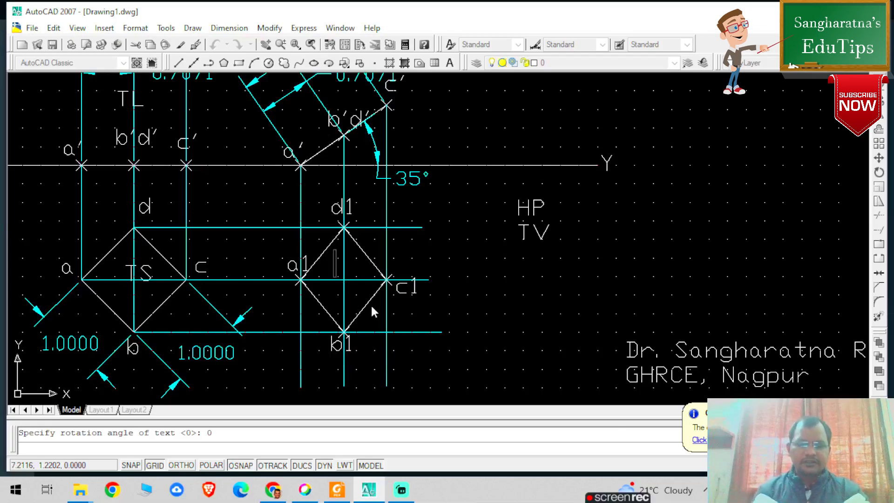
pyautogui.write('TV')
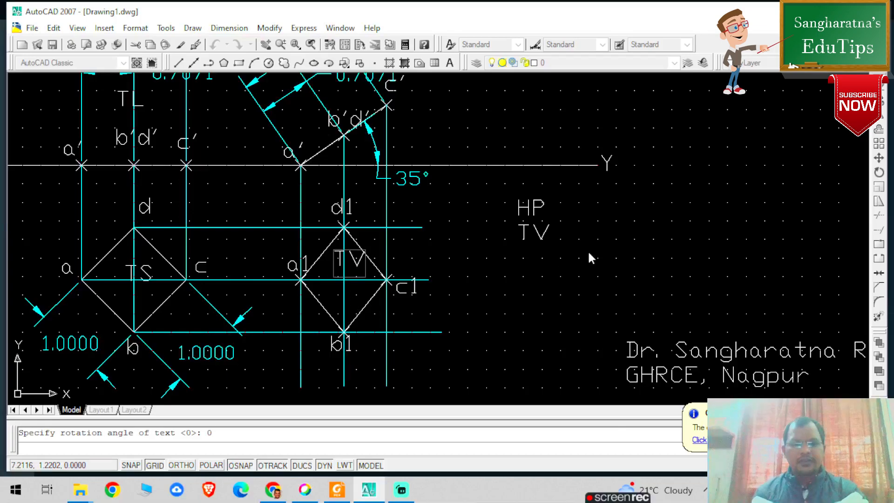
pyautogui.press('Return')
pyautogui.press('Return')
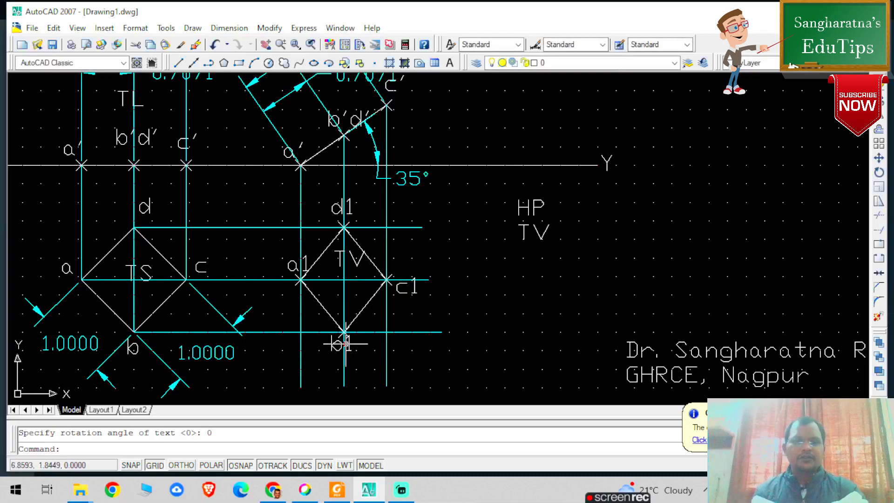
# Examine the finished front and top views of the inclined square, including the full drawing with its problem statement
pyautogui.scroll(-1, 480, 334)
pyautogui.scroll(1, 403, 295)
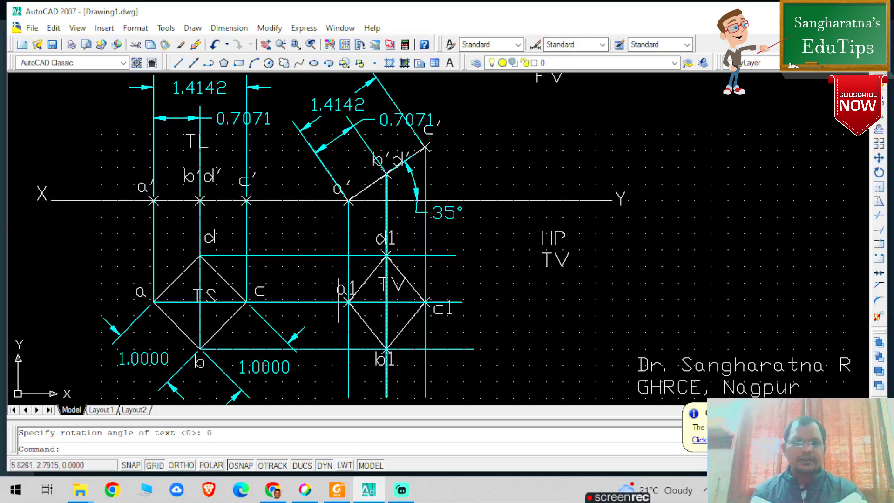
pyautogui.scroll(-3, 280, 277)
pyautogui.scroll(2, 293, 293)
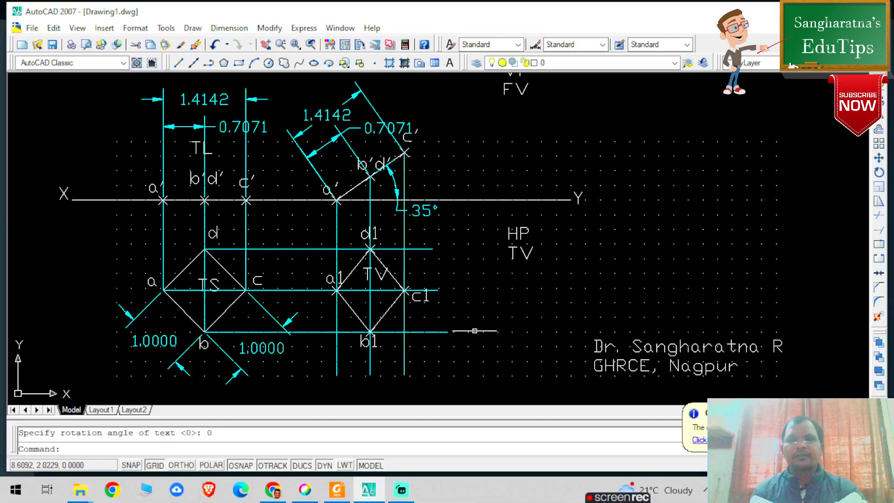
pyautogui.scroll(-2, 560, 288)
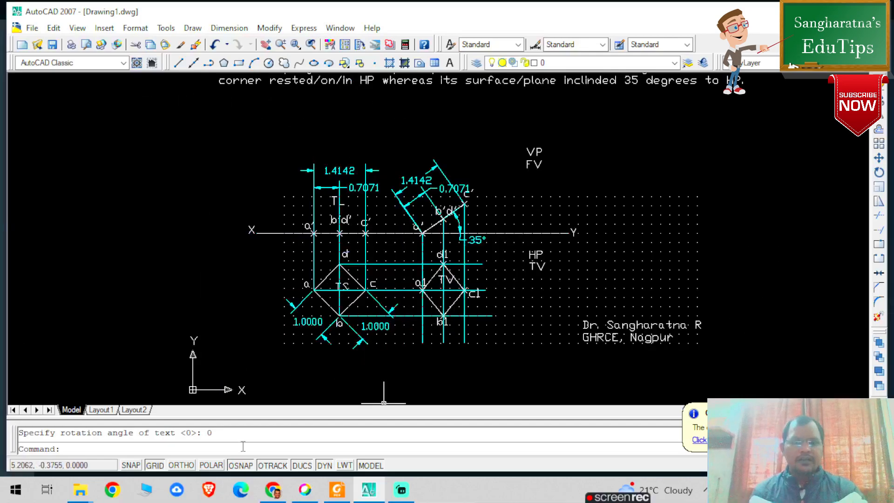
pyautogui.write('z')
pyautogui.press('Return')
pyautogui.write('a')
pyautogui.press('Return')
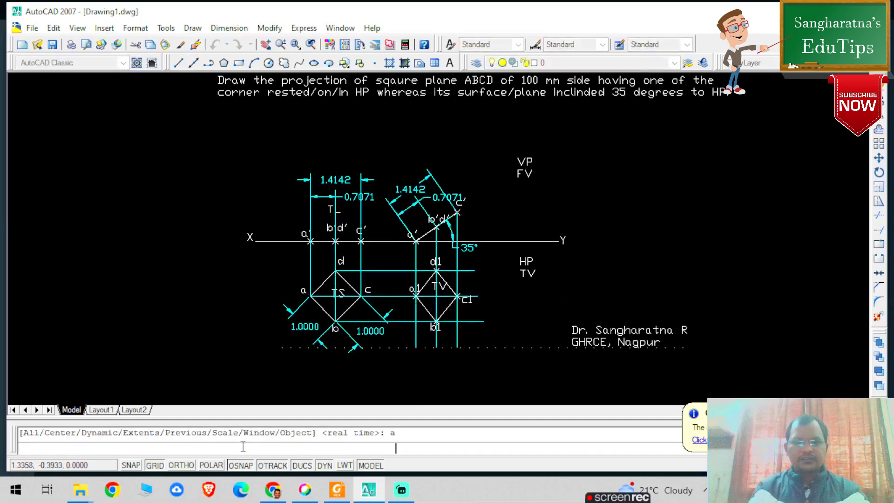